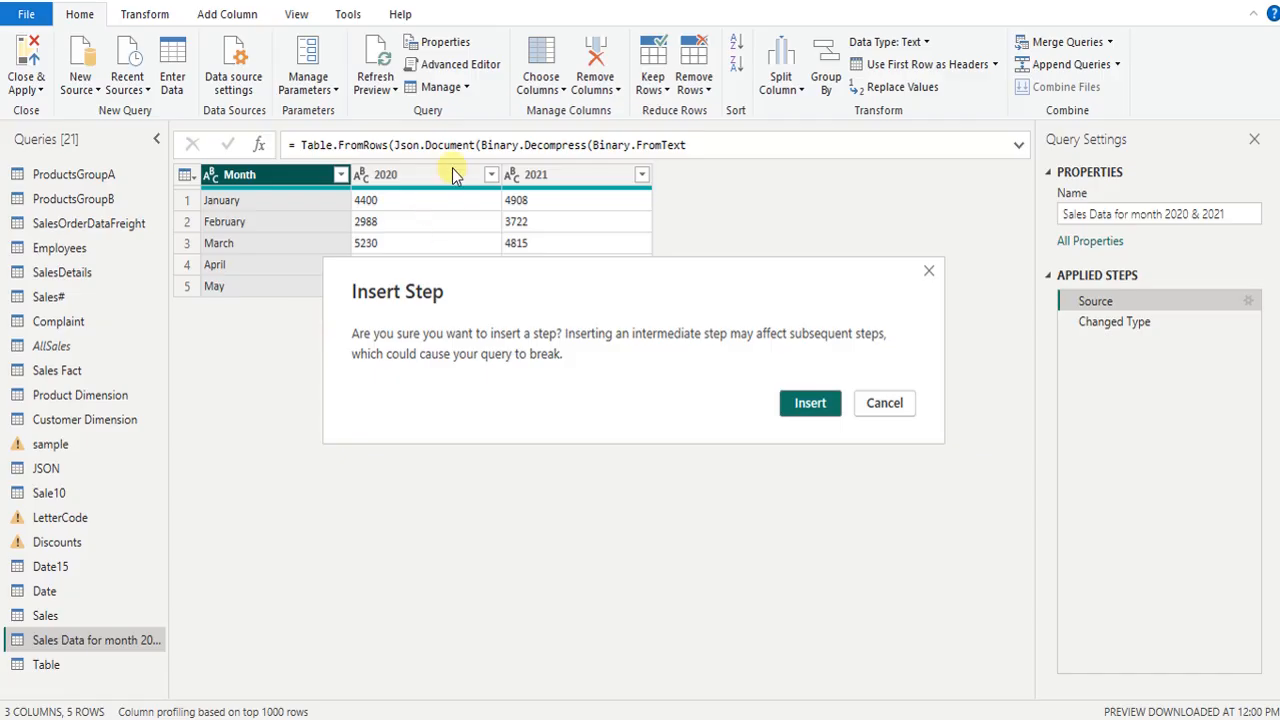
- Insert the step that unpivots all columns except Month, and rename the resulting Attribute column to Year
{"action": "left_click", "coordinate": [806, 405]}
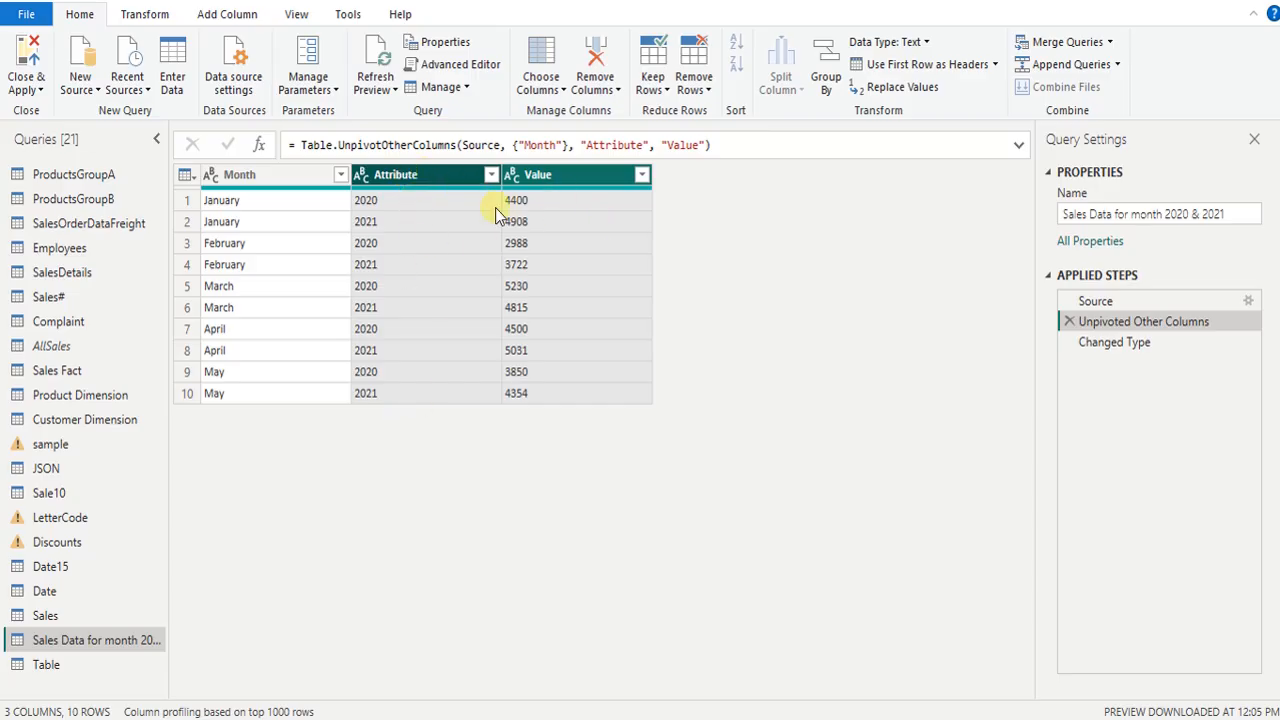
{"action": "double_click", "coordinate": [396, 175]}
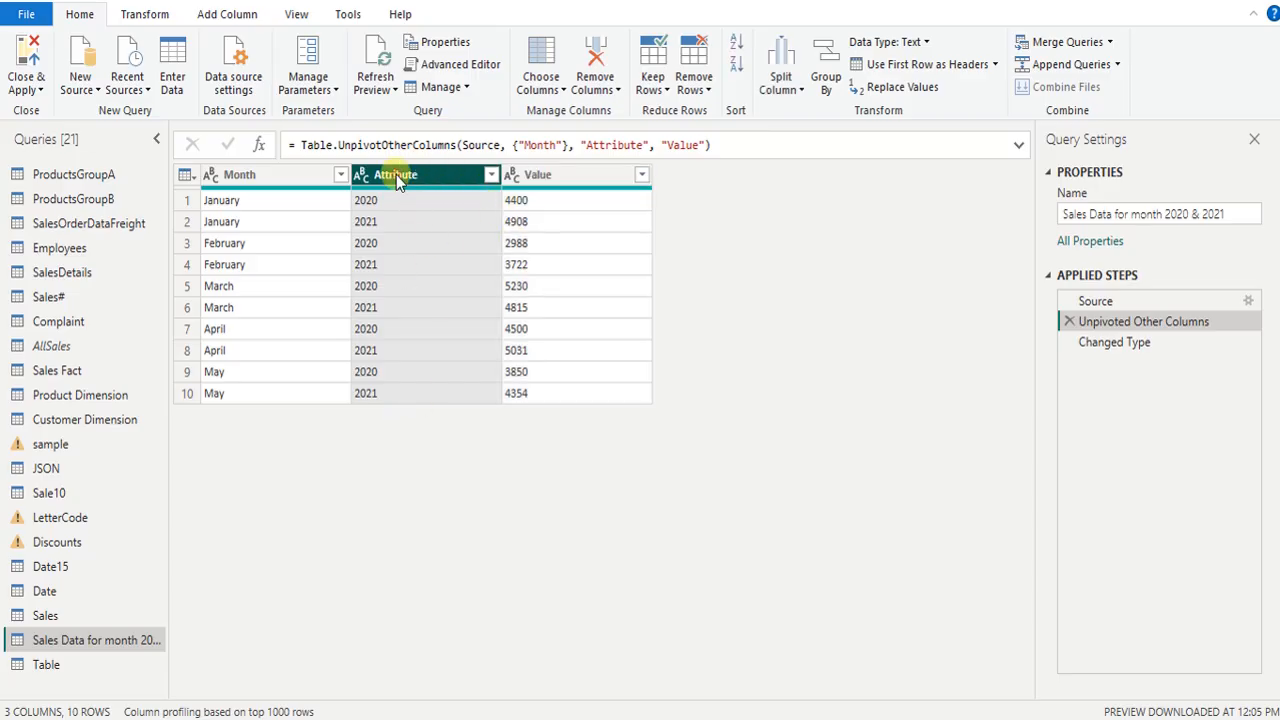
{"action": "type", "text": "Year"}
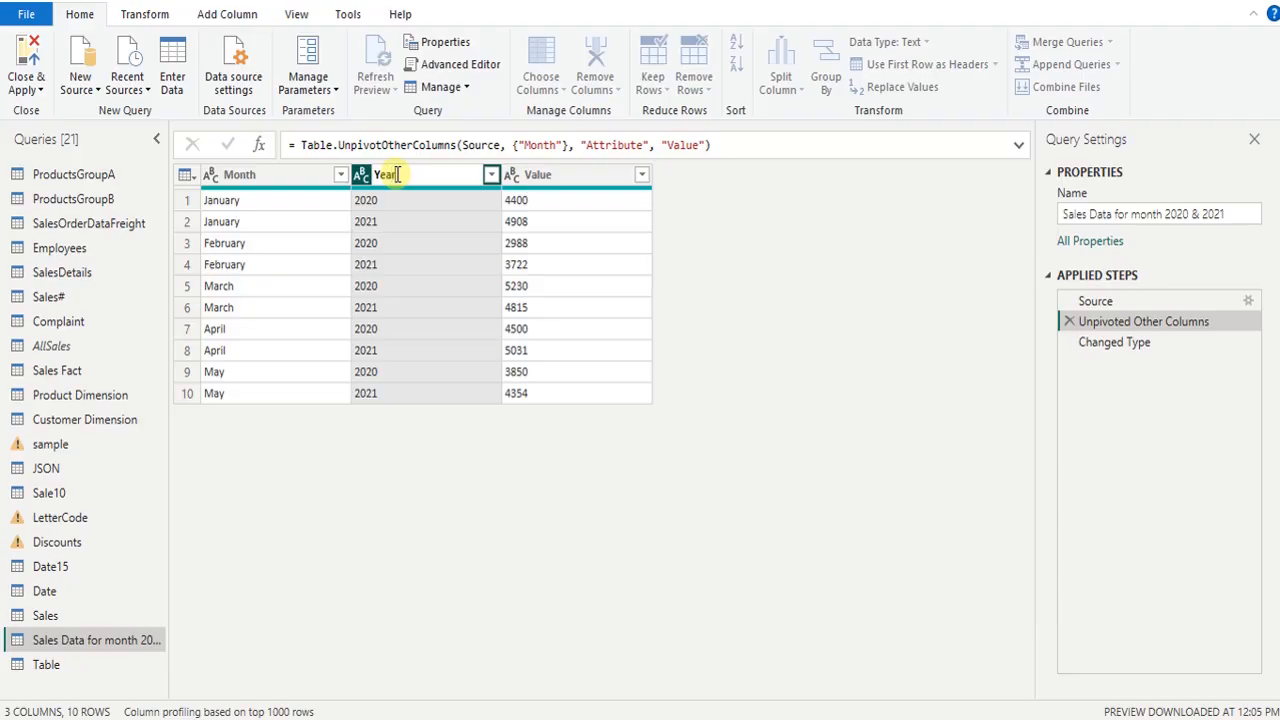
{"action": "left_click", "coordinate": [557, 180]}
{"action": "left_click", "coordinate": [808, 403]}
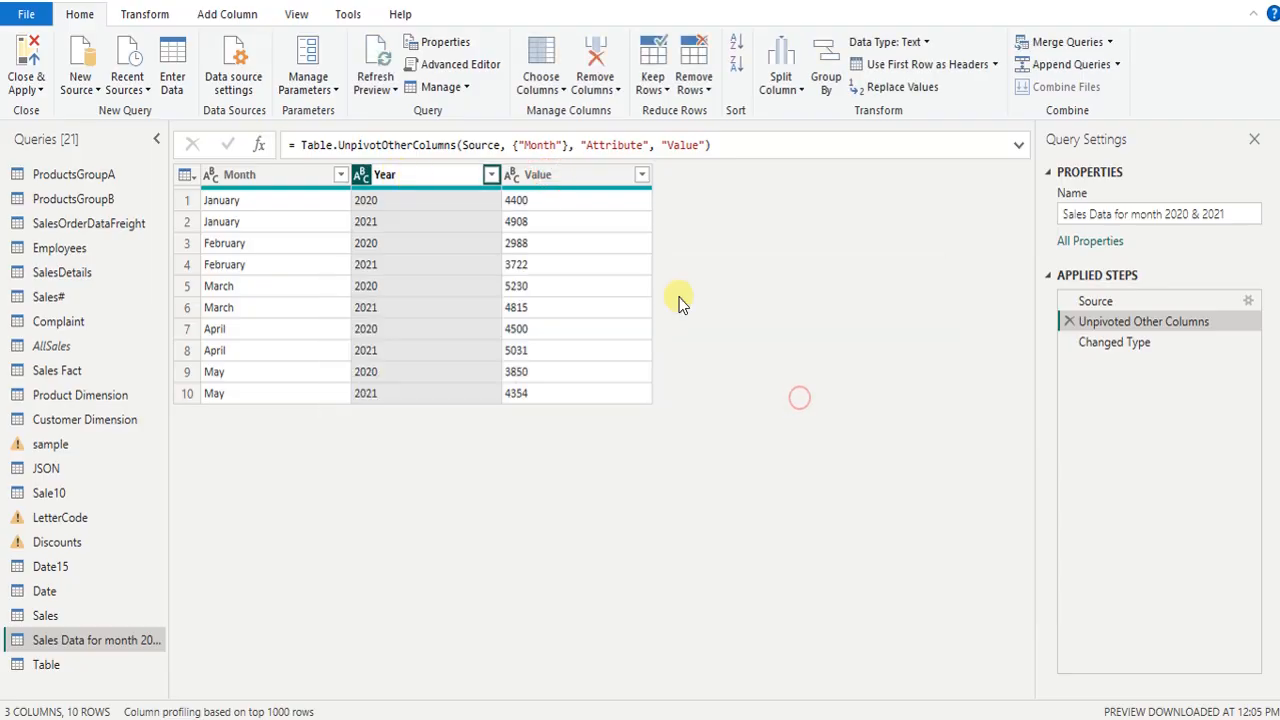
- Rename the Value column to Sales and insert the change as an intermediate query step
{"action": "double_click", "coordinate": [555, 186]}
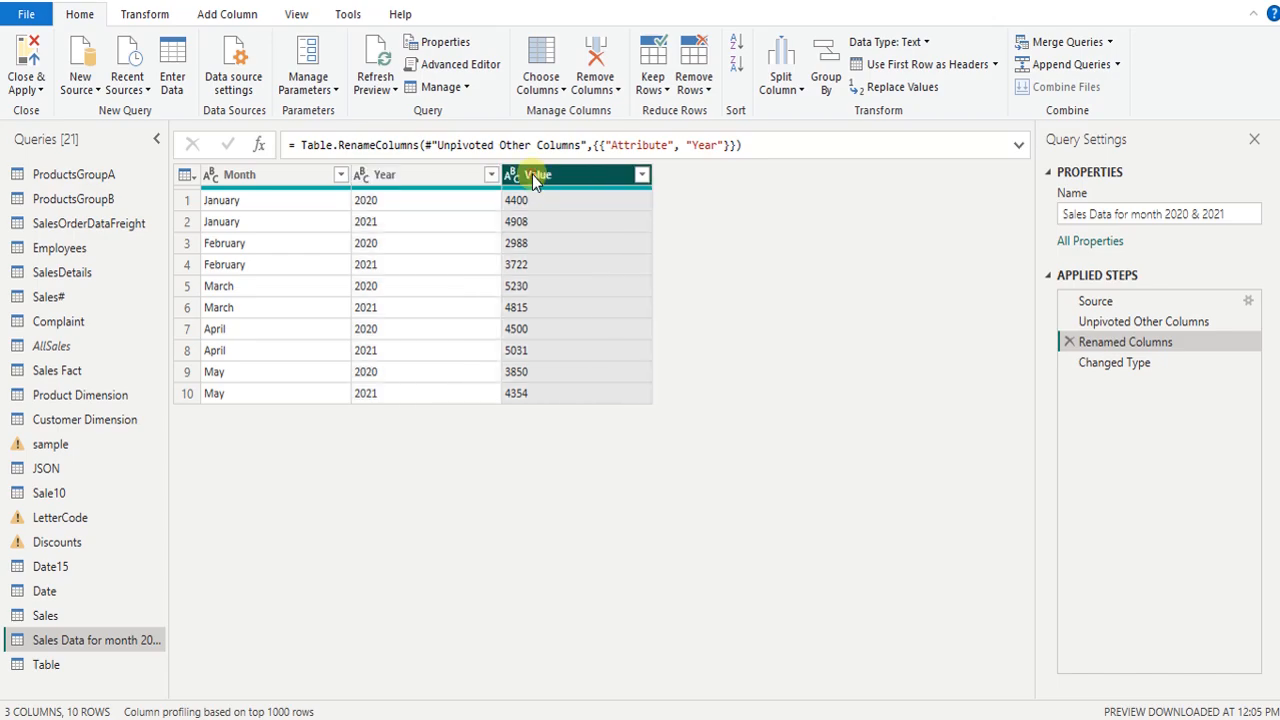
{"action": "type", "text": "Sa"}
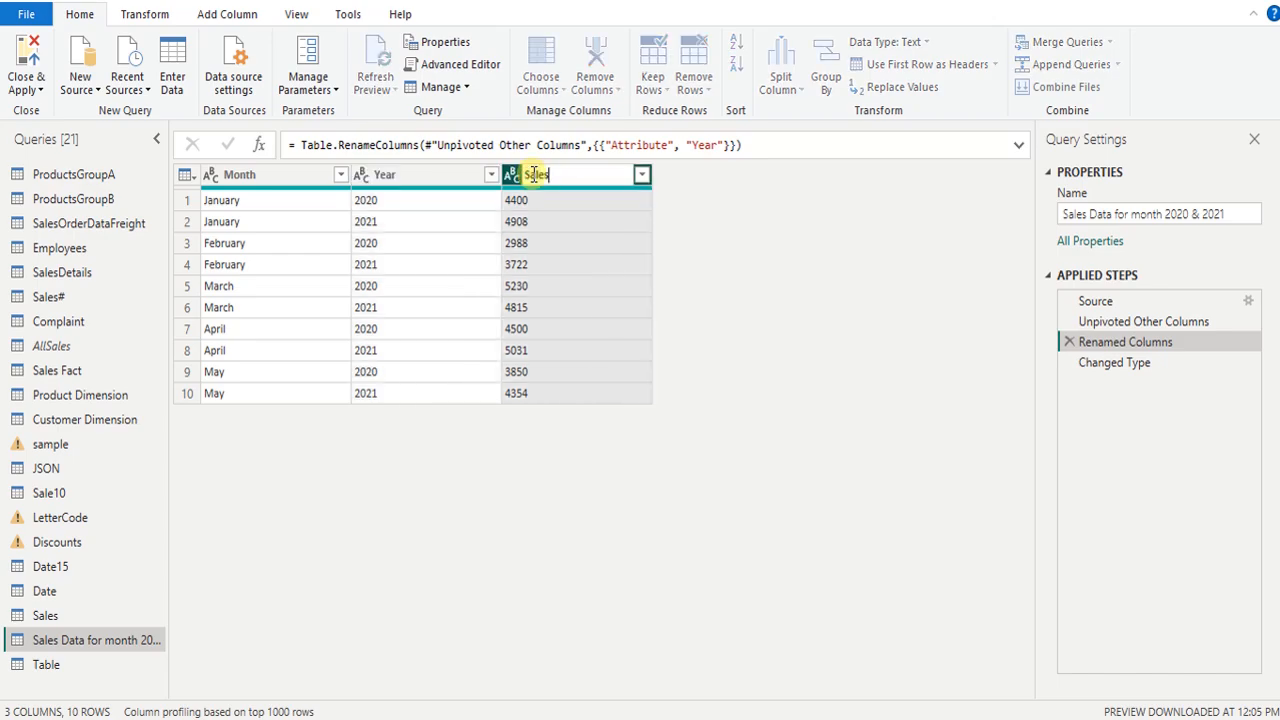
{"action": "type", "text": "les"}
{"action": "key", "text": "Return"}
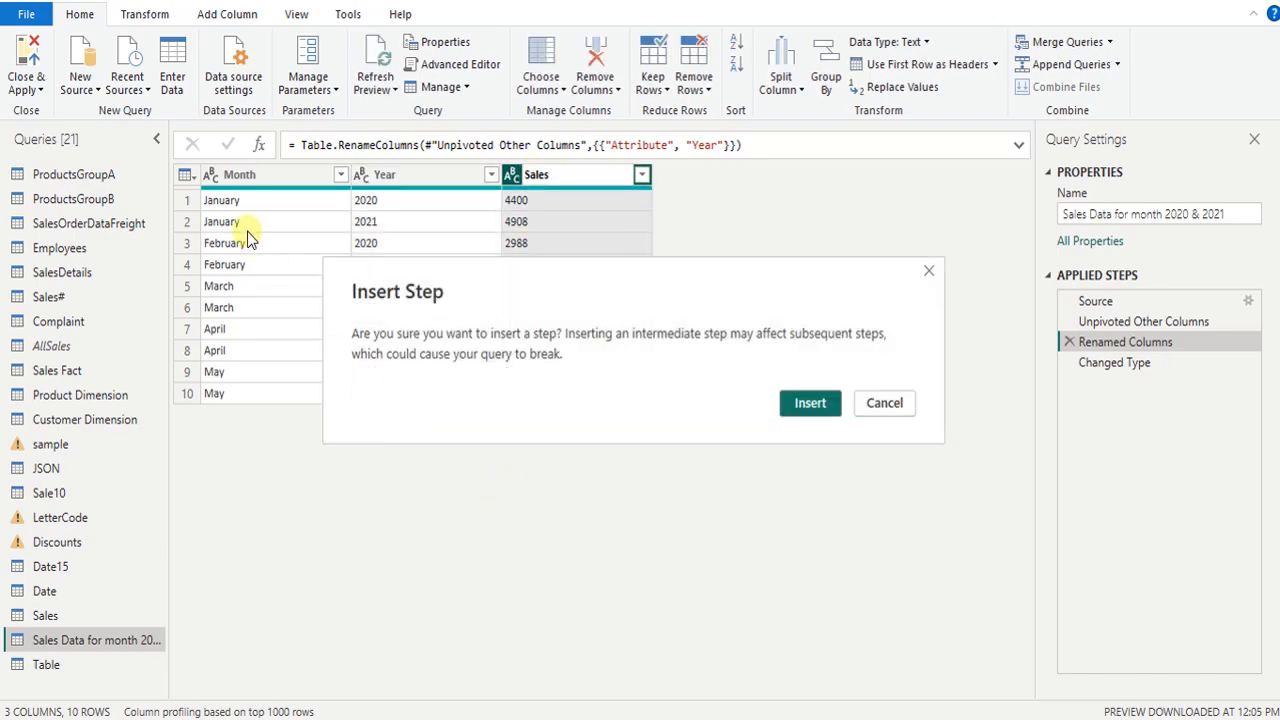
{"action": "left_click", "coordinate": [812, 404]}
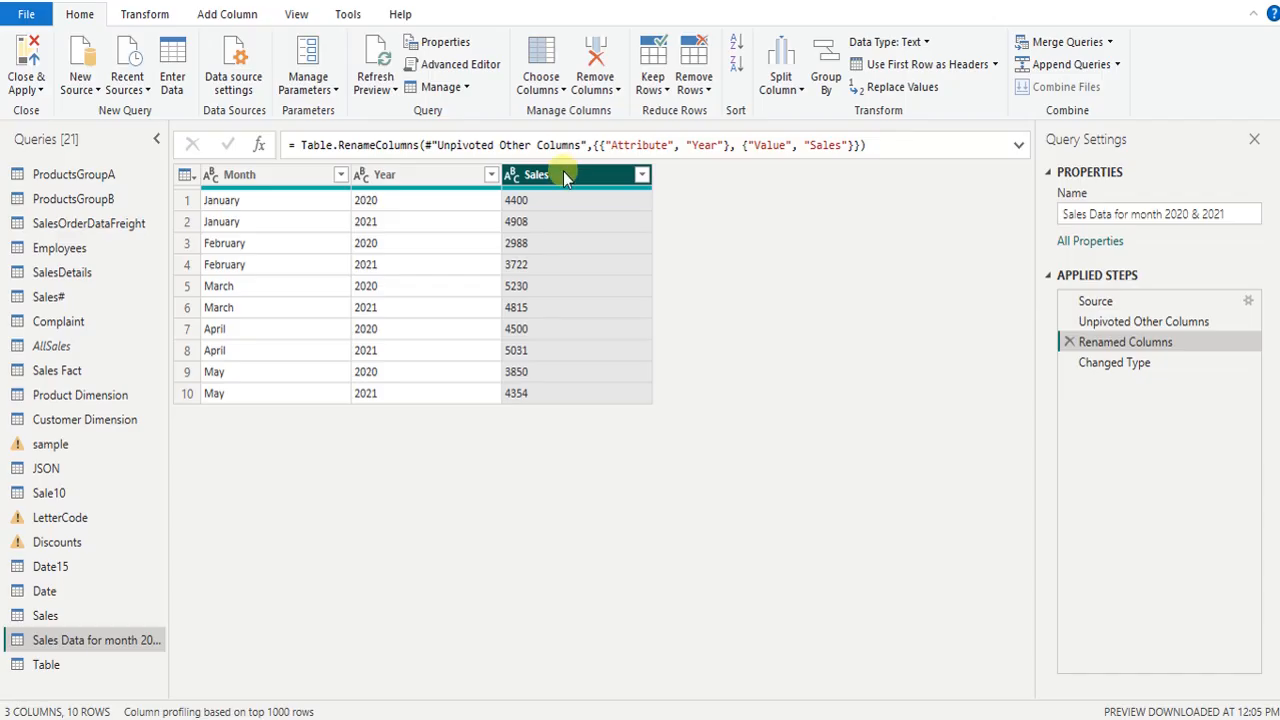
- Move the Sales column between Month and Year as an inserted step, and display the query's original Source step
{"action": "left_click_drag", "start_coordinate": [563, 174], "coordinate": [391, 177]}
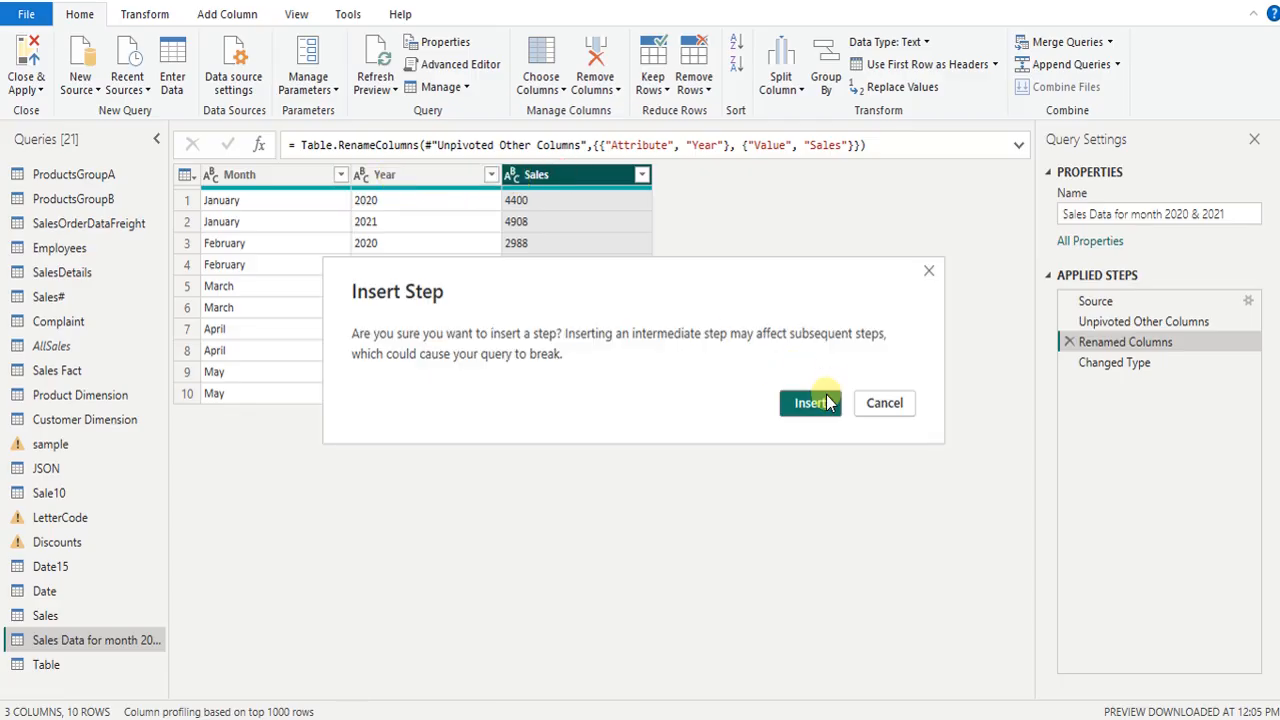
{"action": "left_click", "coordinate": [812, 403]}
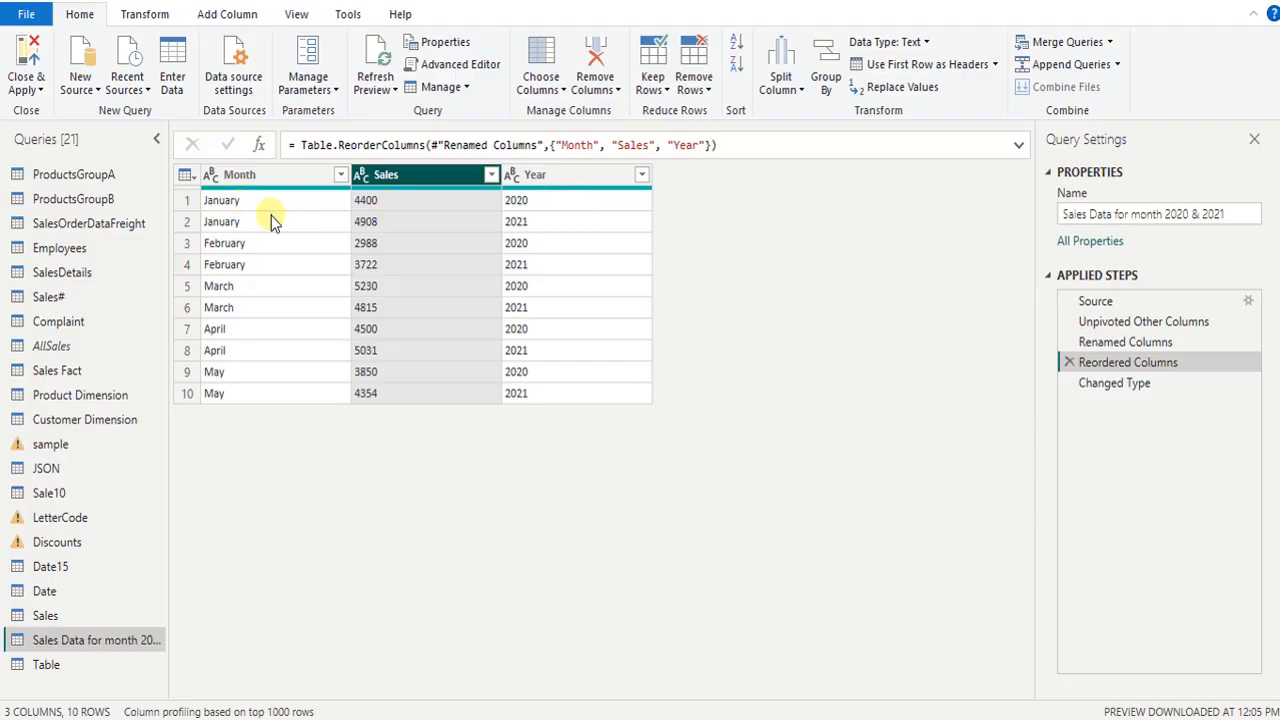
{"action": "left_click", "coordinate": [1137, 298]}
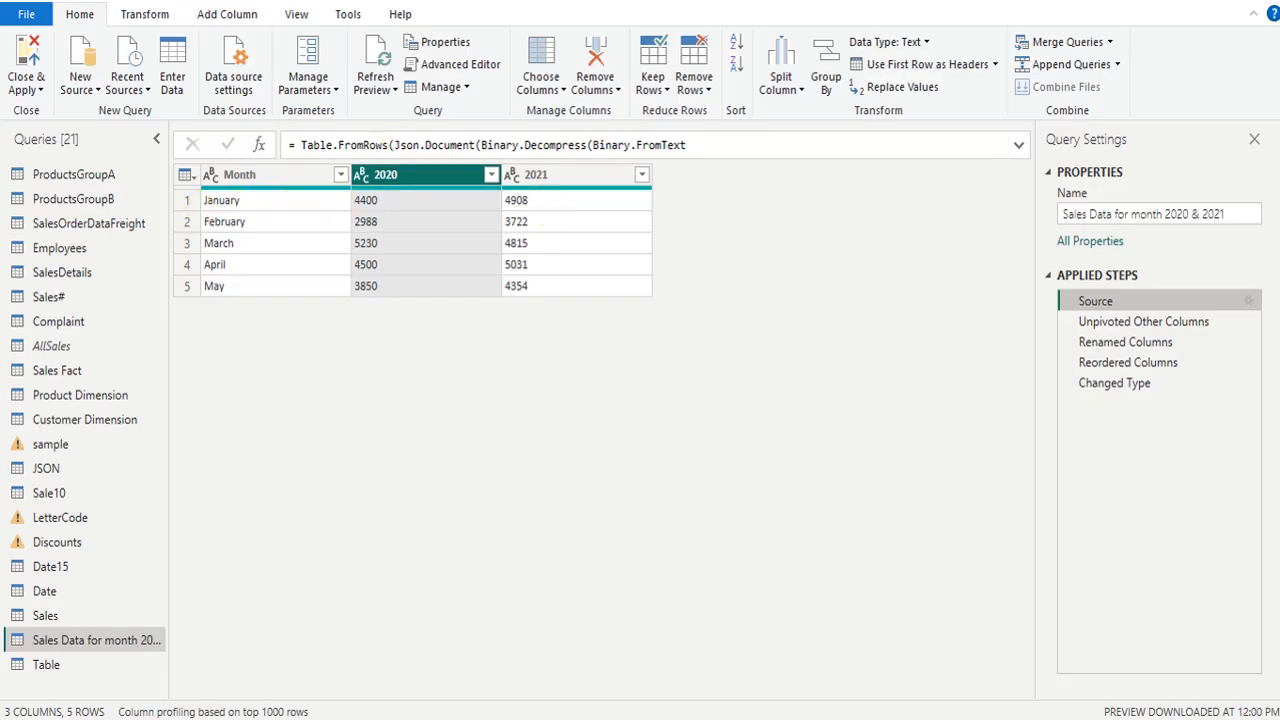
- Switch to the practice question slide, return to the PL-300 Practice Qns#1 report in Power BI, and open its Power Query Editor
{"action": "left_click", "coordinate": [671, 716]}
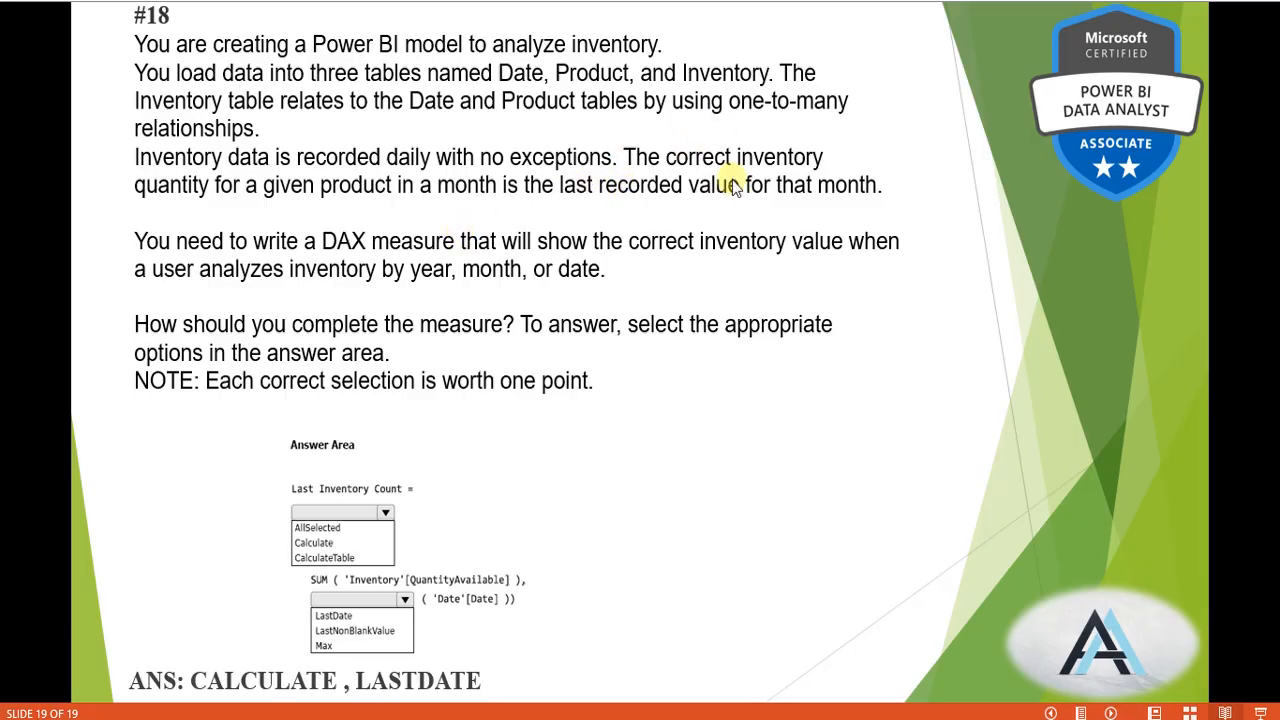
{"action": "mouse_move", "coordinate": [600, 708]}
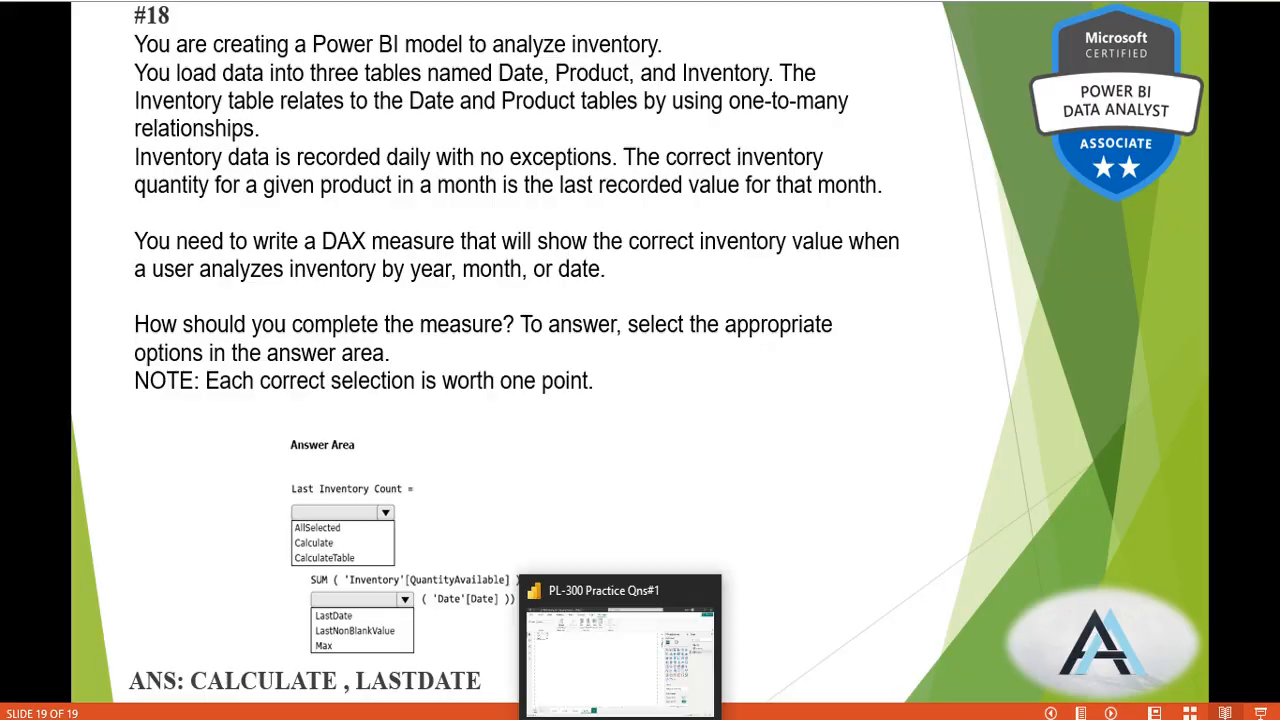
{"action": "left_click", "coordinate": [542, 640]}
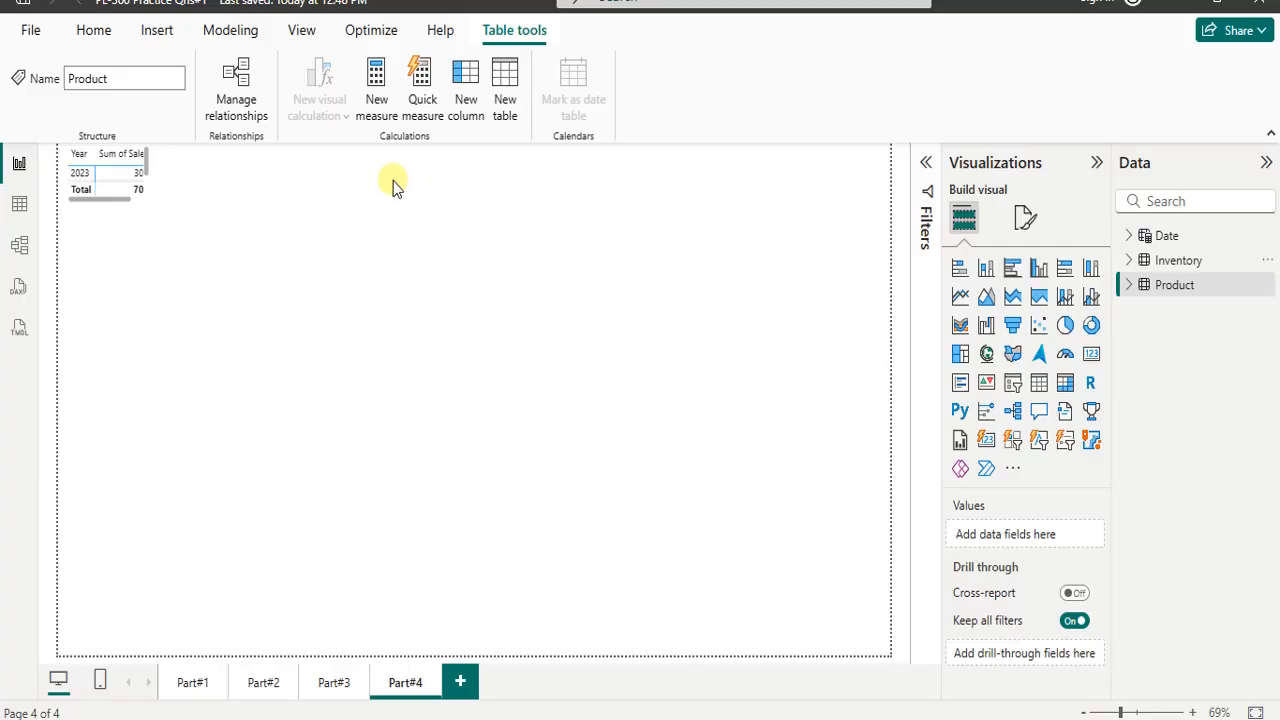
{"action": "left_click", "coordinate": [103, 30]}
{"action": "left_click", "coordinate": [525, 94]}
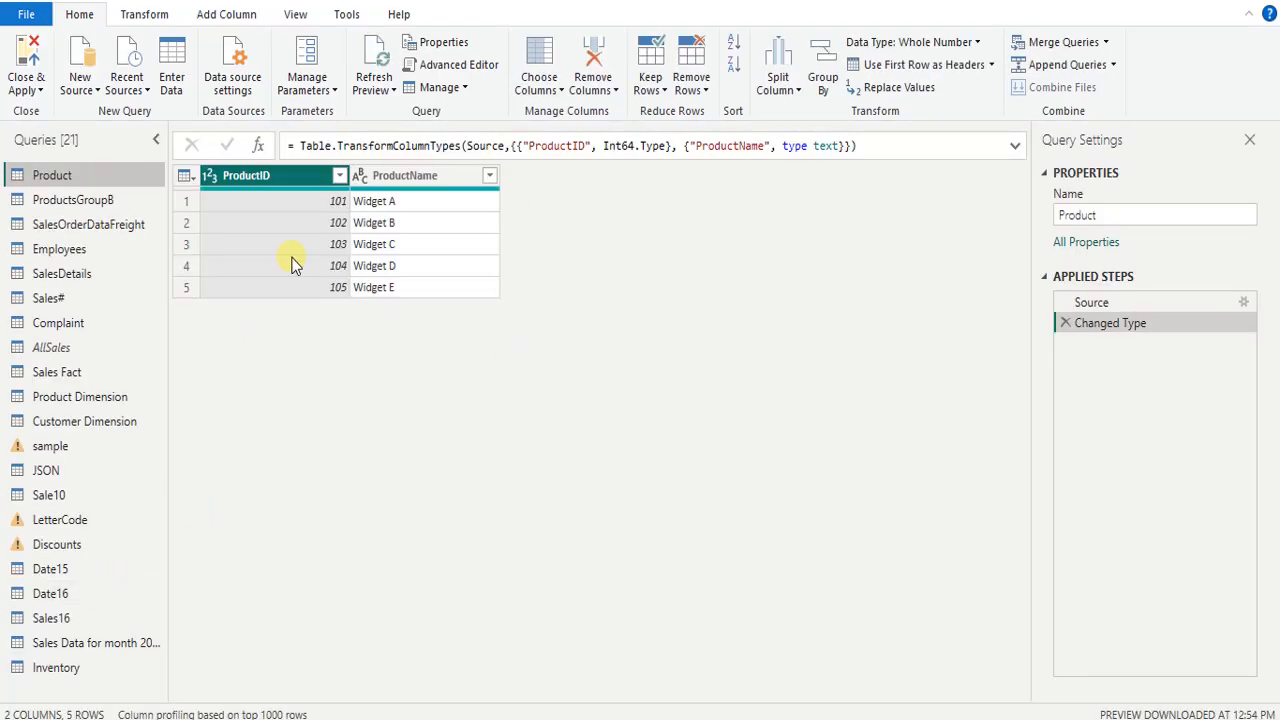
- Examine the dates and quantities of the January 2020 rows in the Inventory query
{"action": "left_click", "coordinate": [145, 668]}
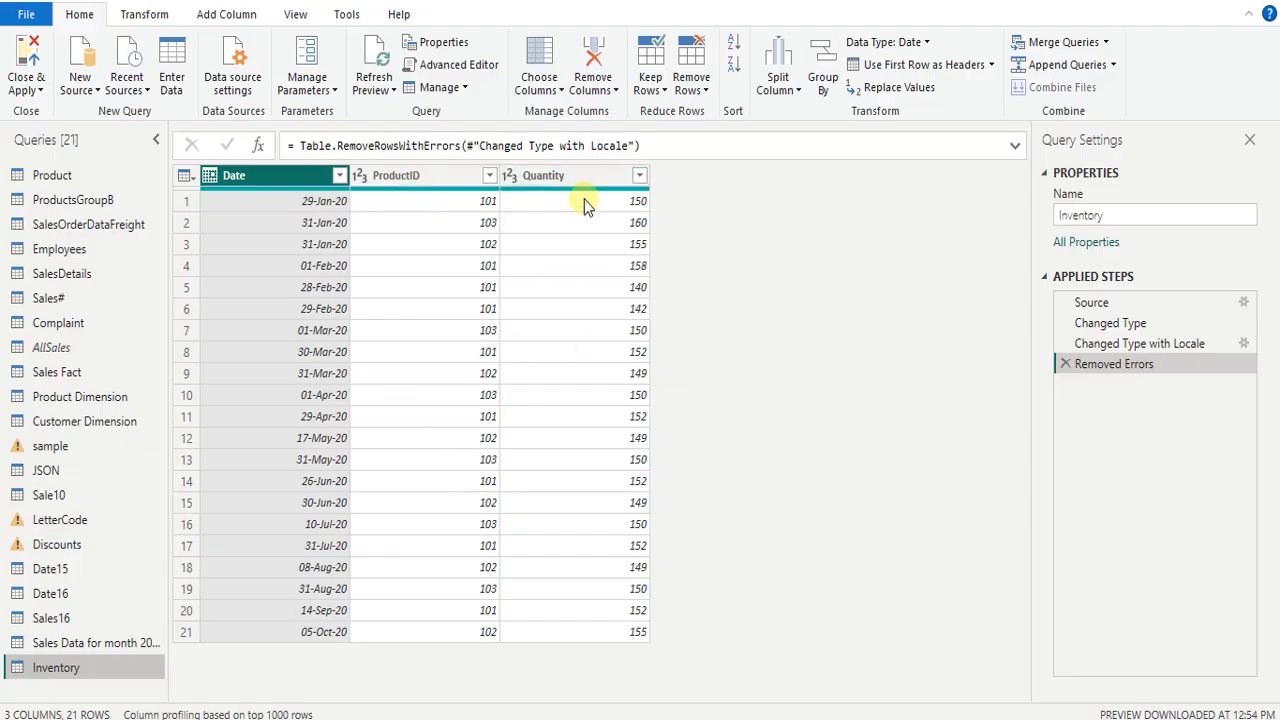
{"action": "left_click", "coordinate": [322, 202]}
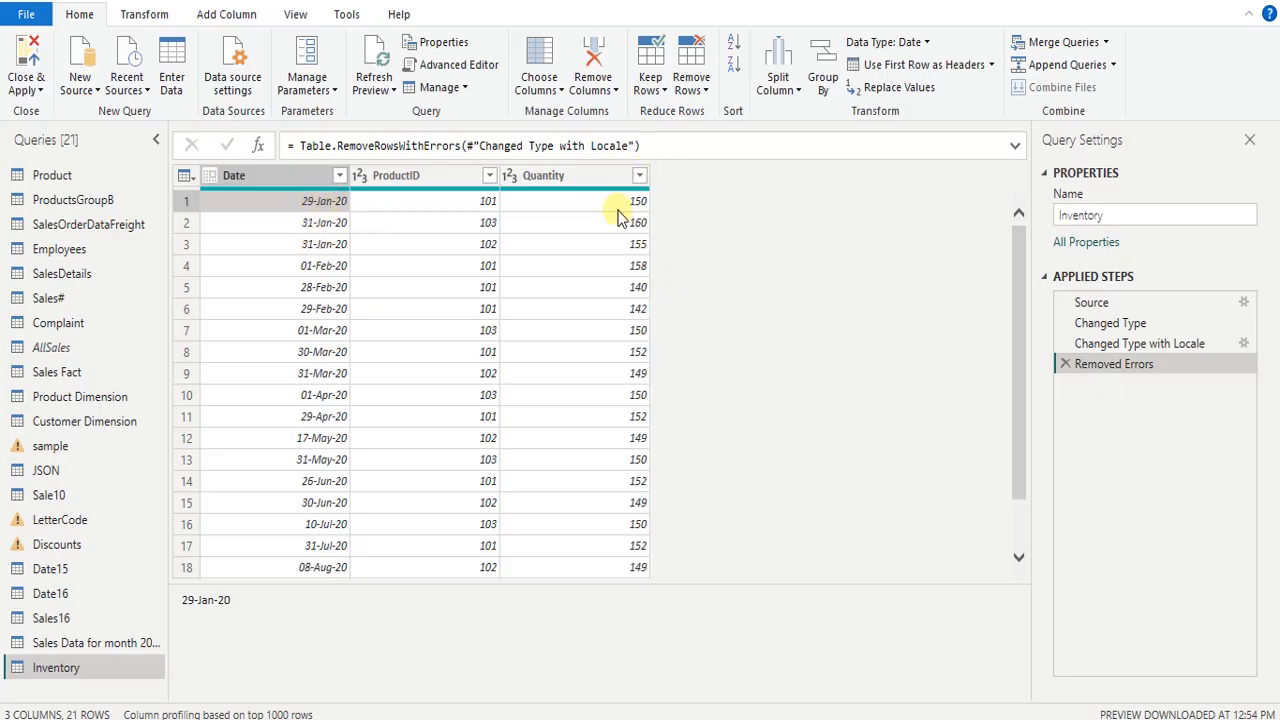
{"action": "left_click", "coordinate": [563, 229]}
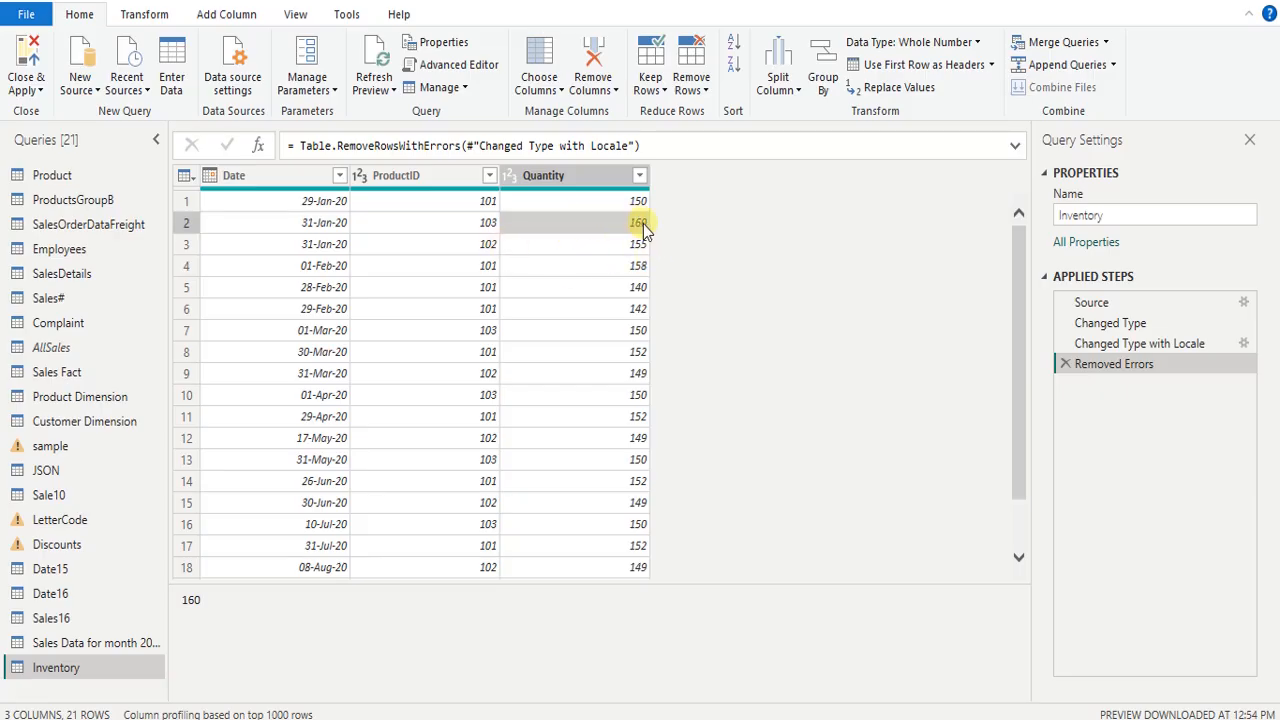
{"action": "left_click", "coordinate": [312, 248]}
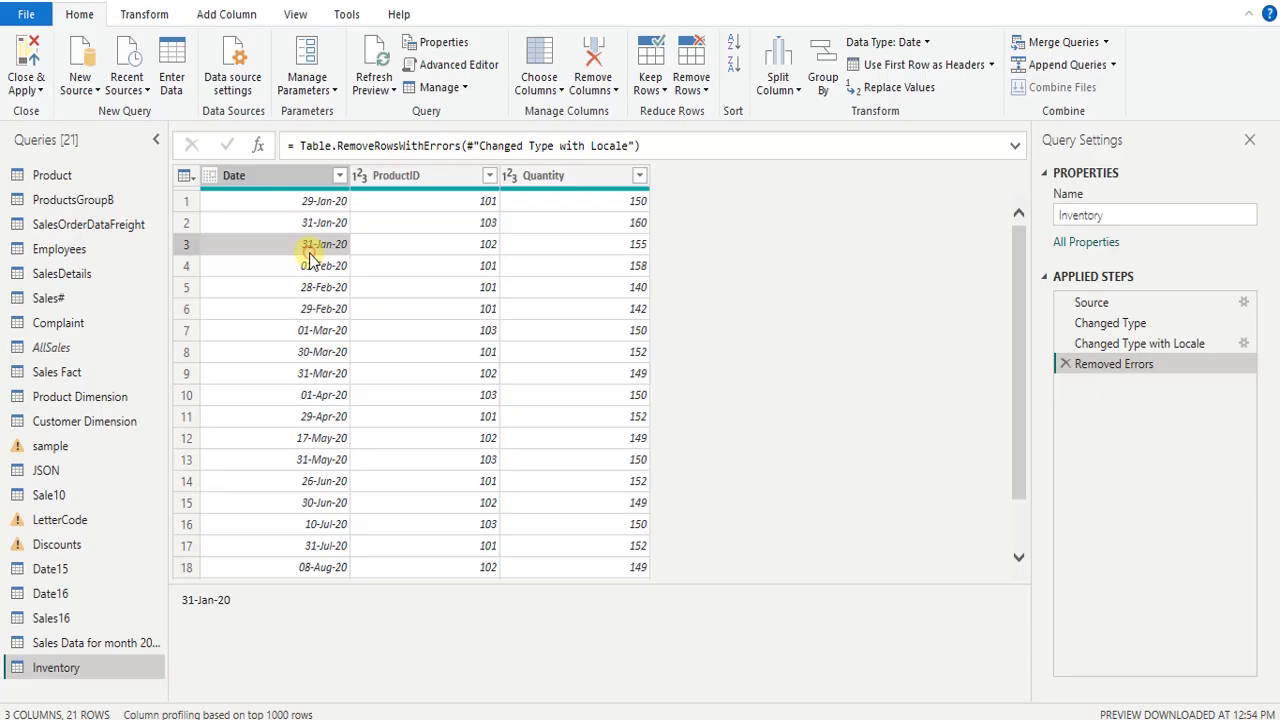
{"action": "left_click", "coordinate": [624, 252]}
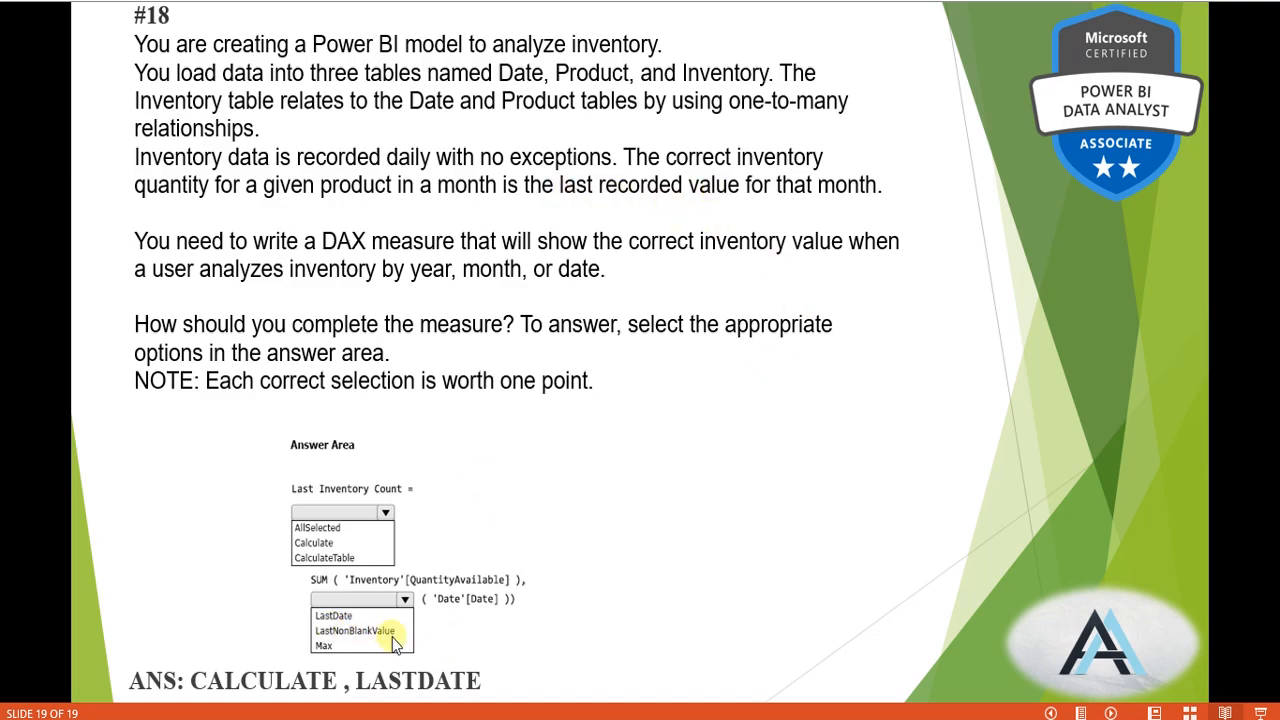
- Return to the Power BI report and create a measure in the Inventory table named Last Inventory Count, beginning its formula with CALCULATE
{"action": "mouse_move", "coordinate": [620, 719]}
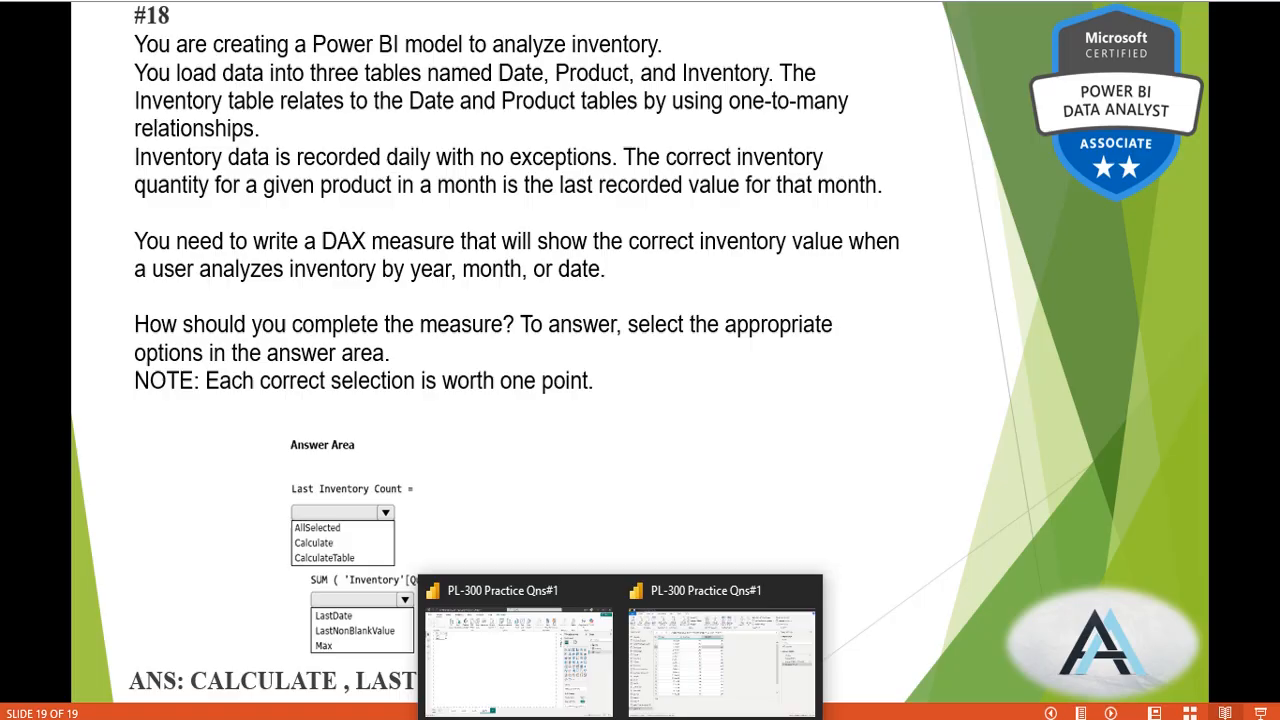
{"action": "left_click", "coordinate": [677, 686]}
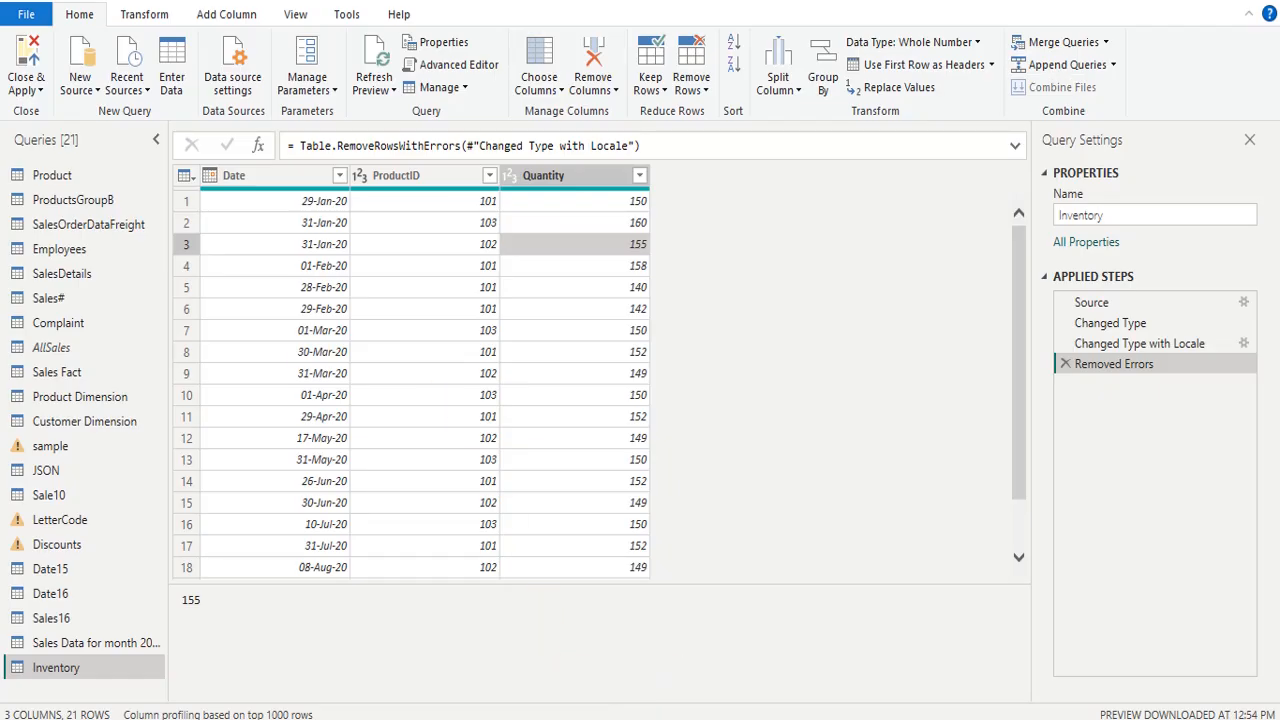
{"action": "mouse_move", "coordinate": [620, 719]}
{"action": "left_click", "coordinate": [537, 674]}
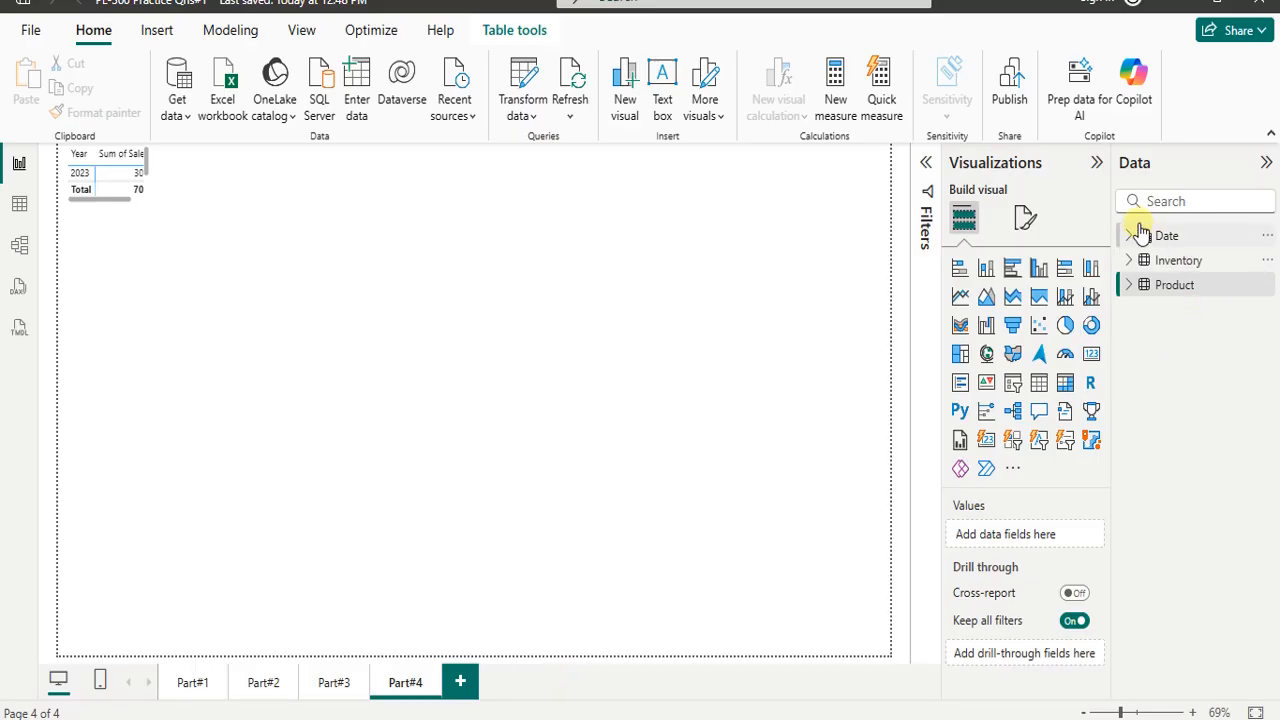
{"action": "right_click", "coordinate": [1178, 268]}
{"action": "left_click", "coordinate": [1104, 312]}
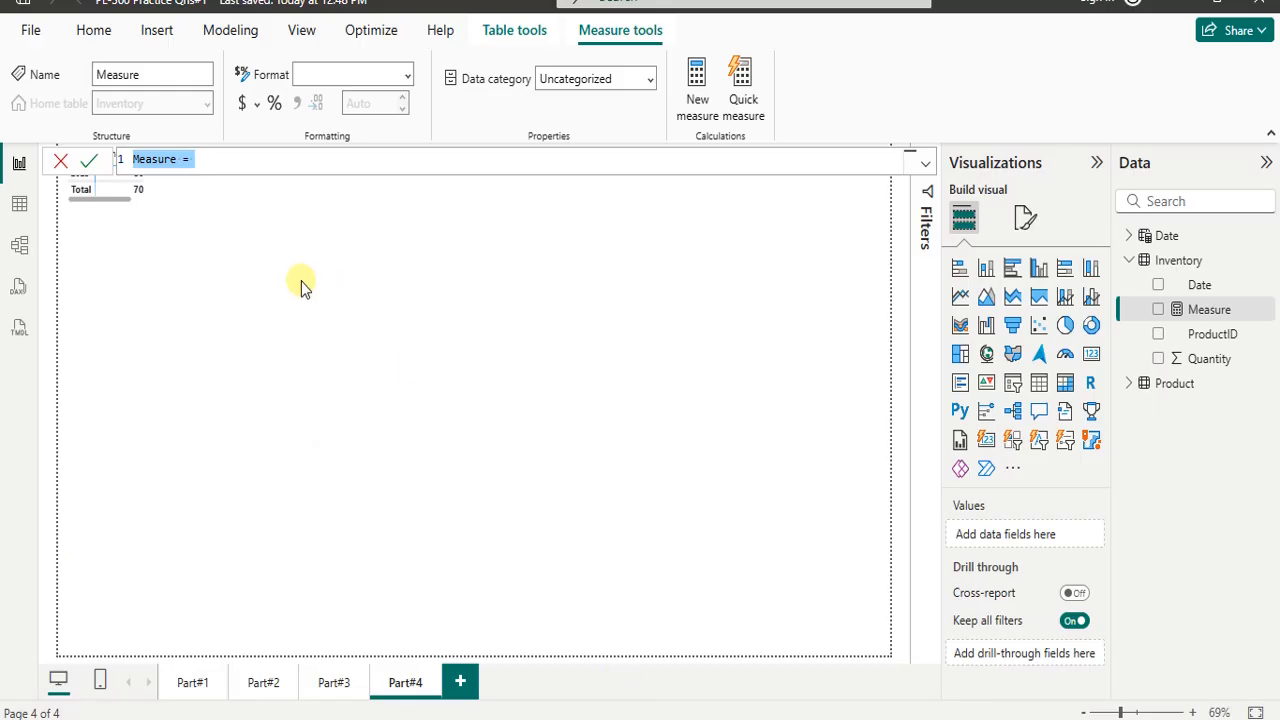
{"action": "type", "text": "Last "}
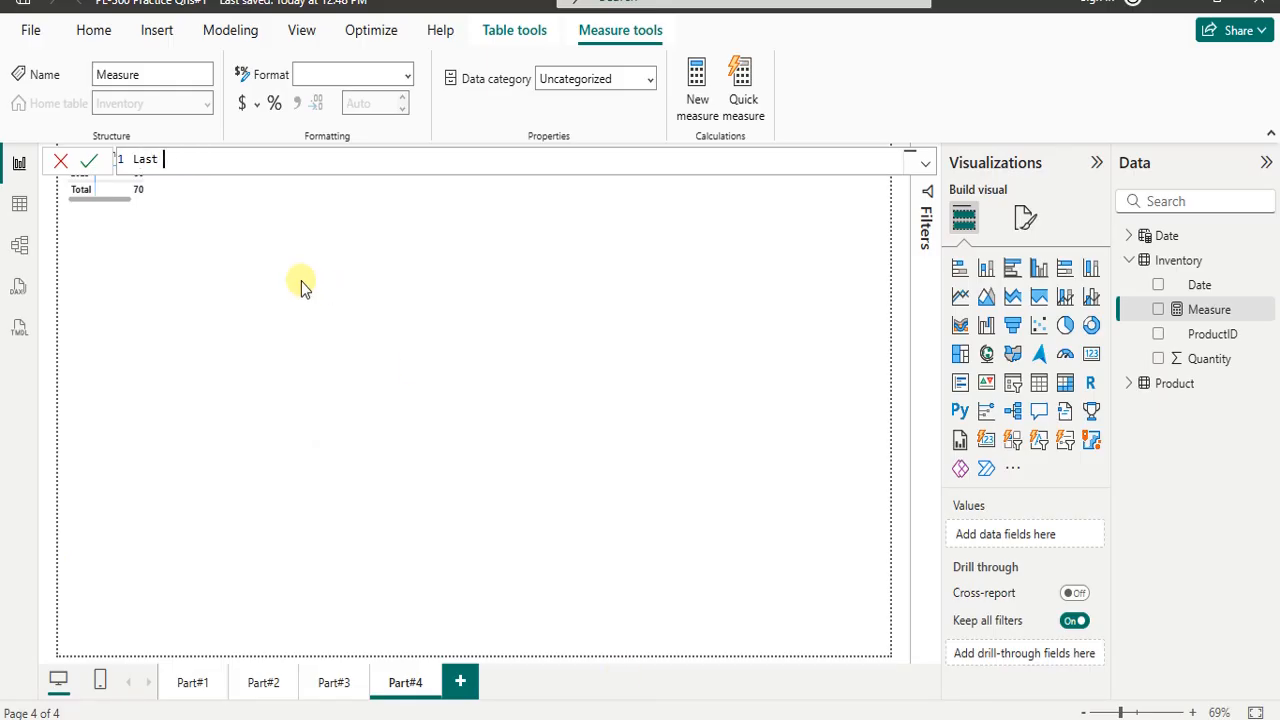
{"action": "type", "text": "Inventory Count = CAL"}
{"action": "key", "text": "Tab"}
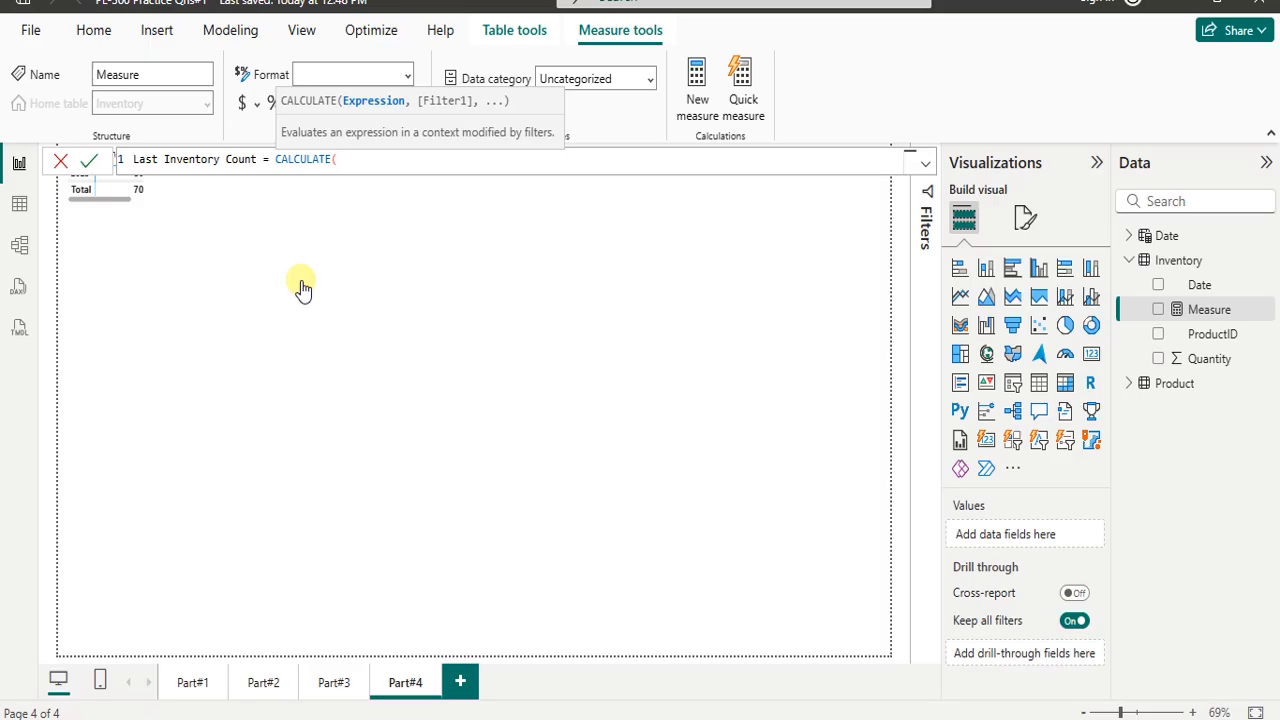
- Check the measure pattern on the question slide and enter Sum(Inventory[Quantity]) as the CALCULATE expression
{"action": "key", "text": "alt+Tab"}
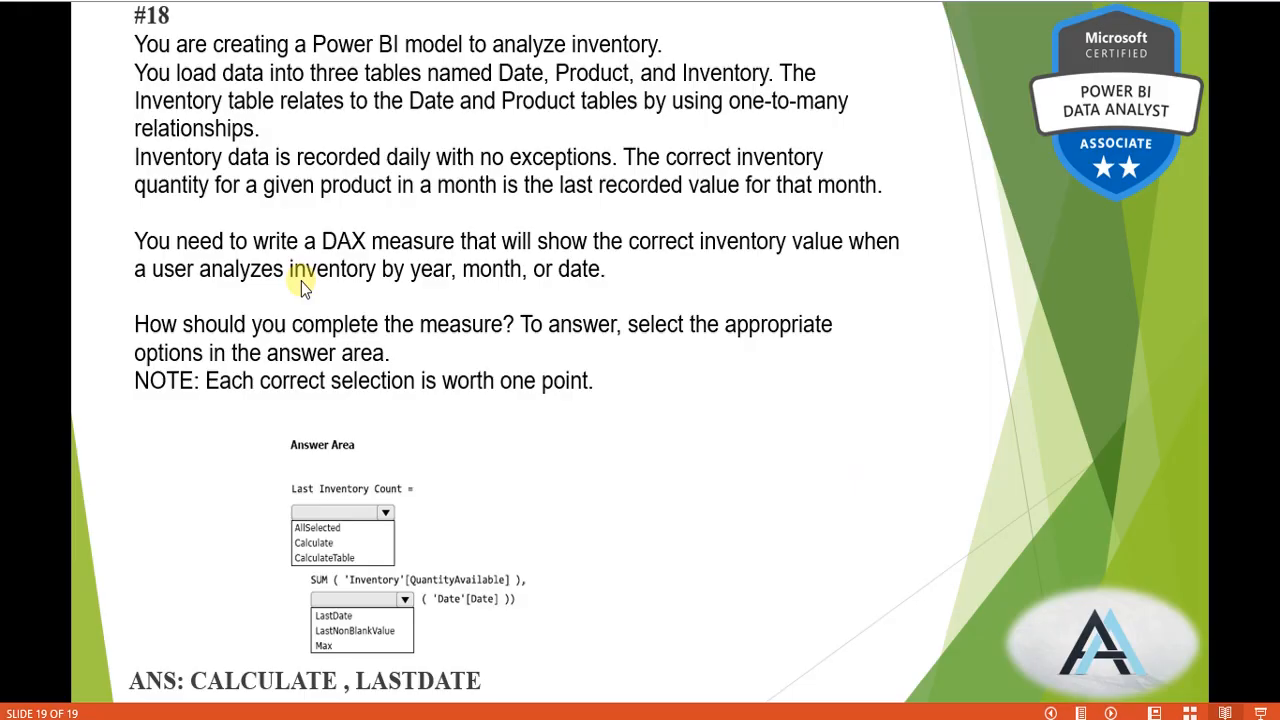
{"action": "key", "text": "alt+Tab"}
{"action": "type", "text": "Sum"}
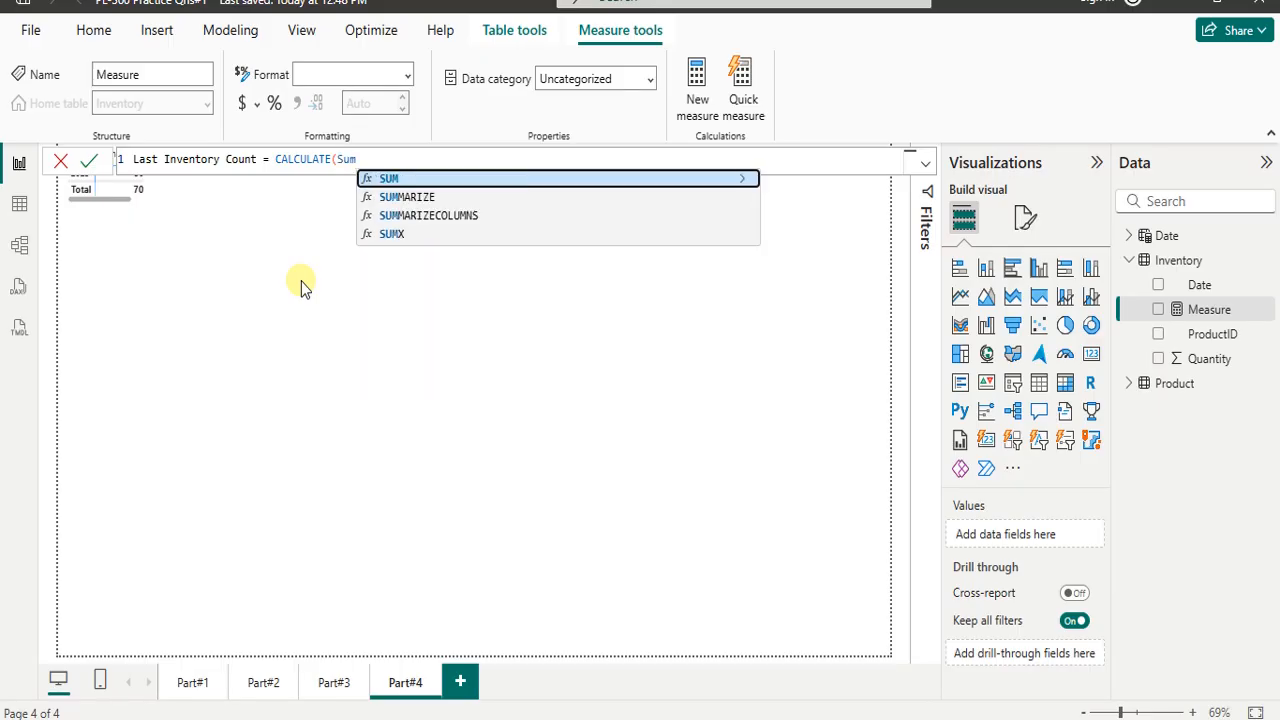
{"action": "type", "text": "(iv"}
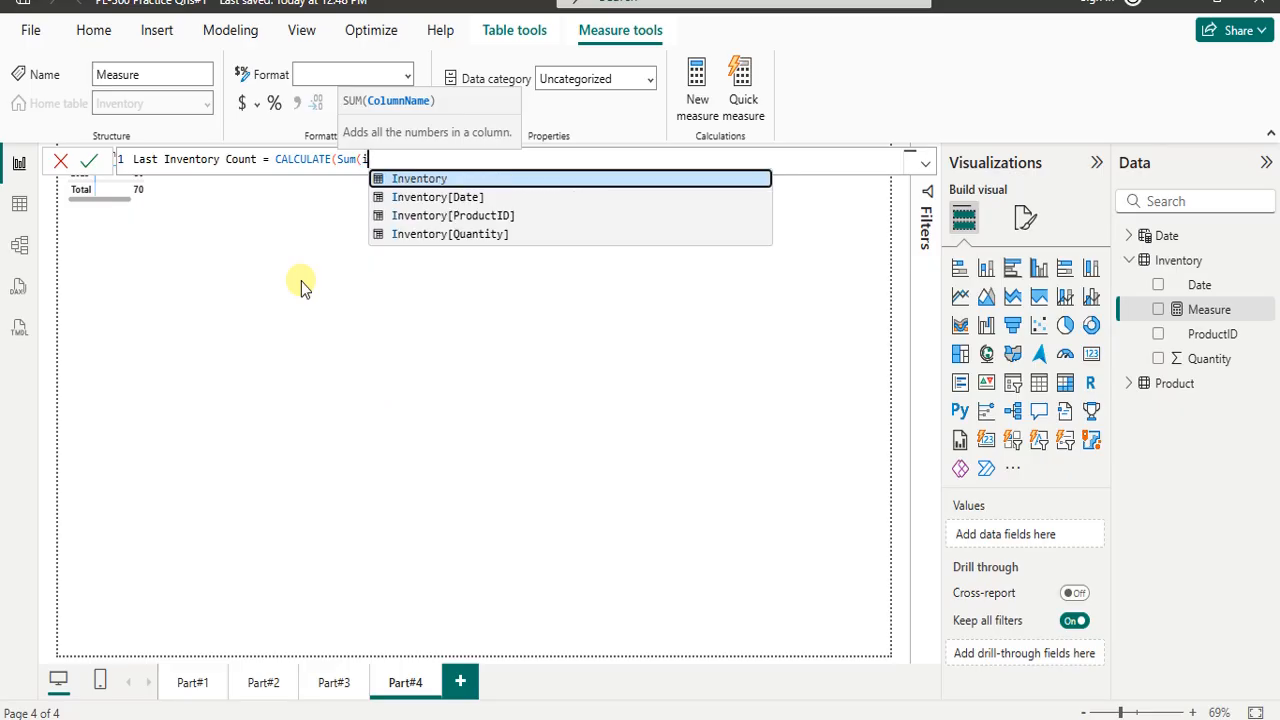
{"action": "key", "text": "BackSpace"}
{"action": "key", "text": "BackSpace"}
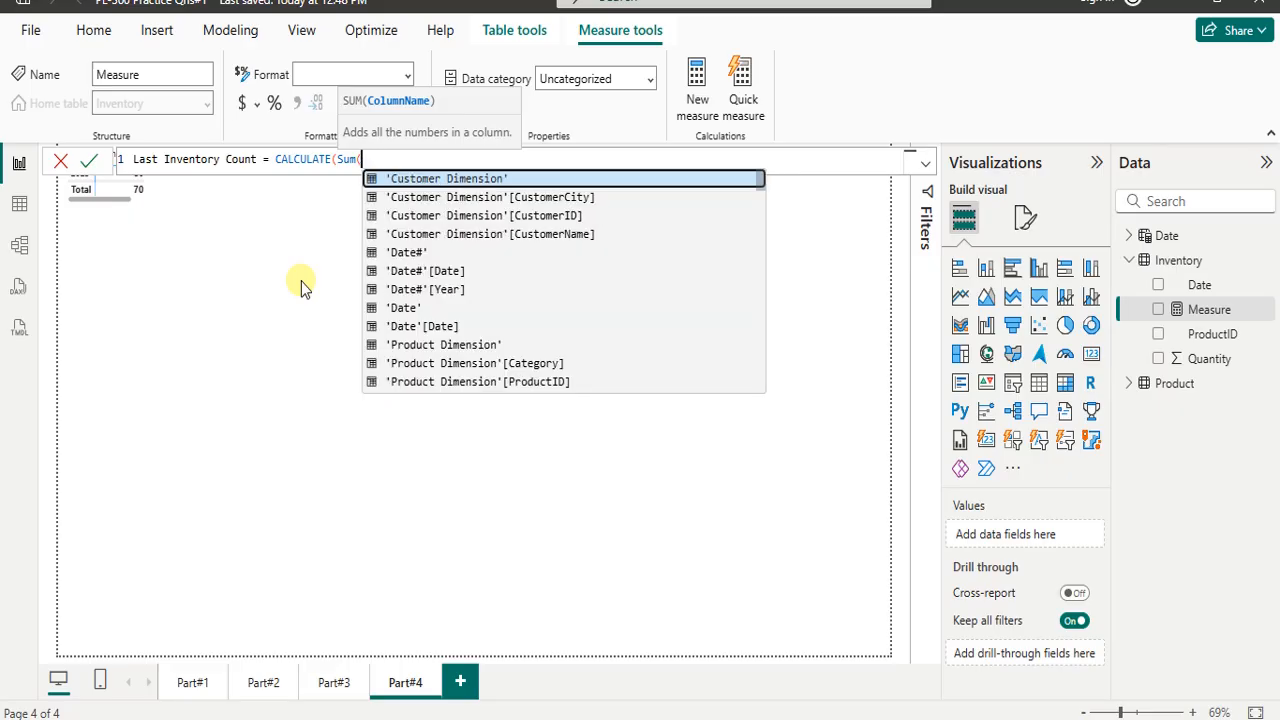
{"action": "type", "text": "i"}
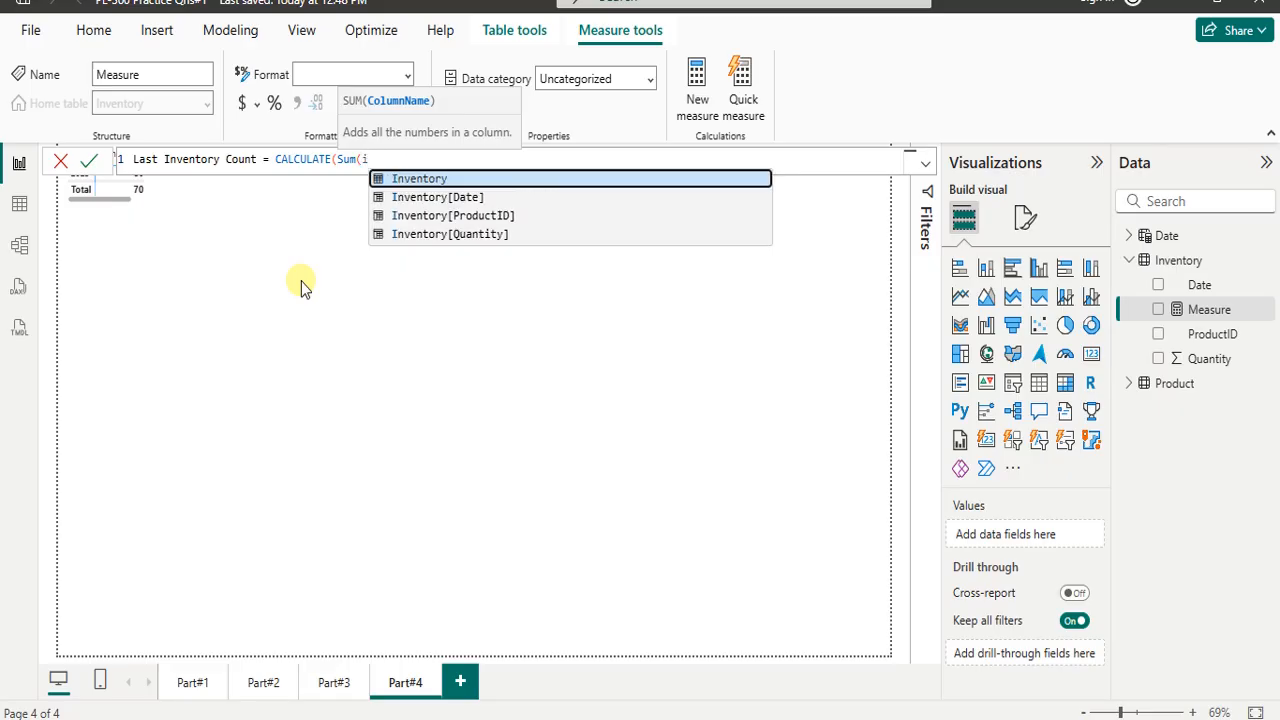
{"action": "left_click", "coordinate": [503, 234]}
{"action": "type", "text": ")"}
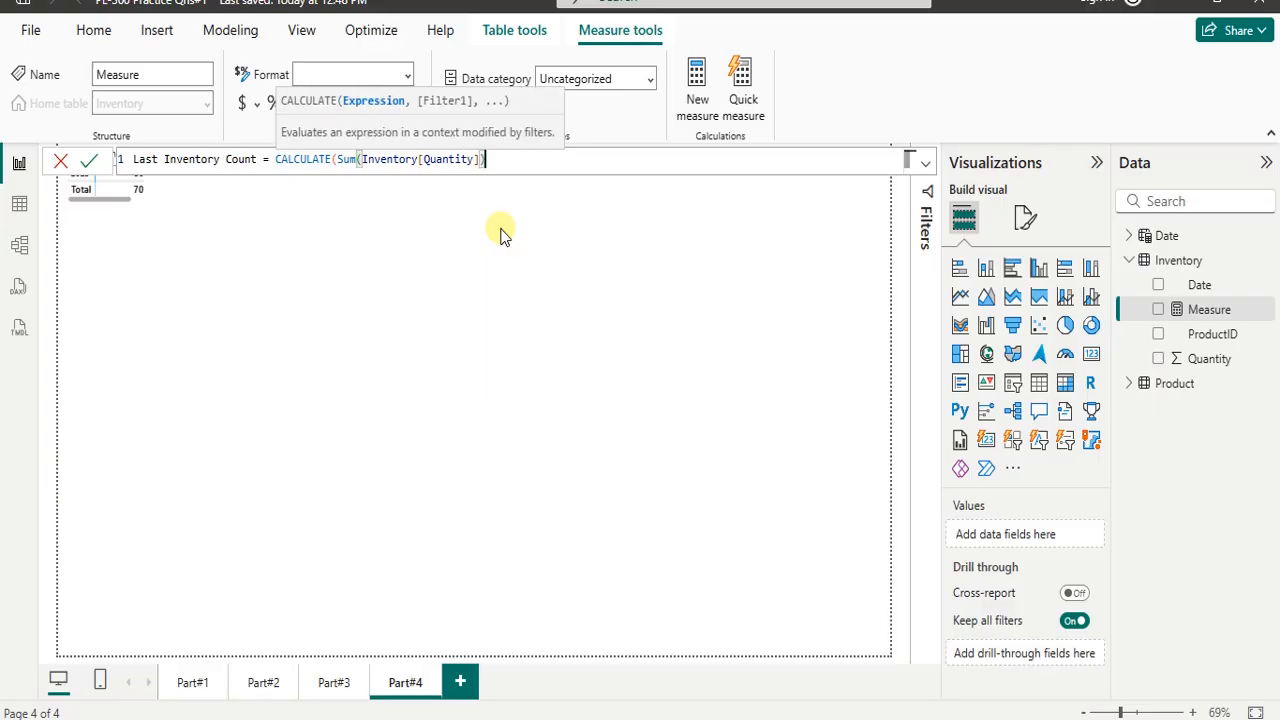
{"action": "type", "text": ","}
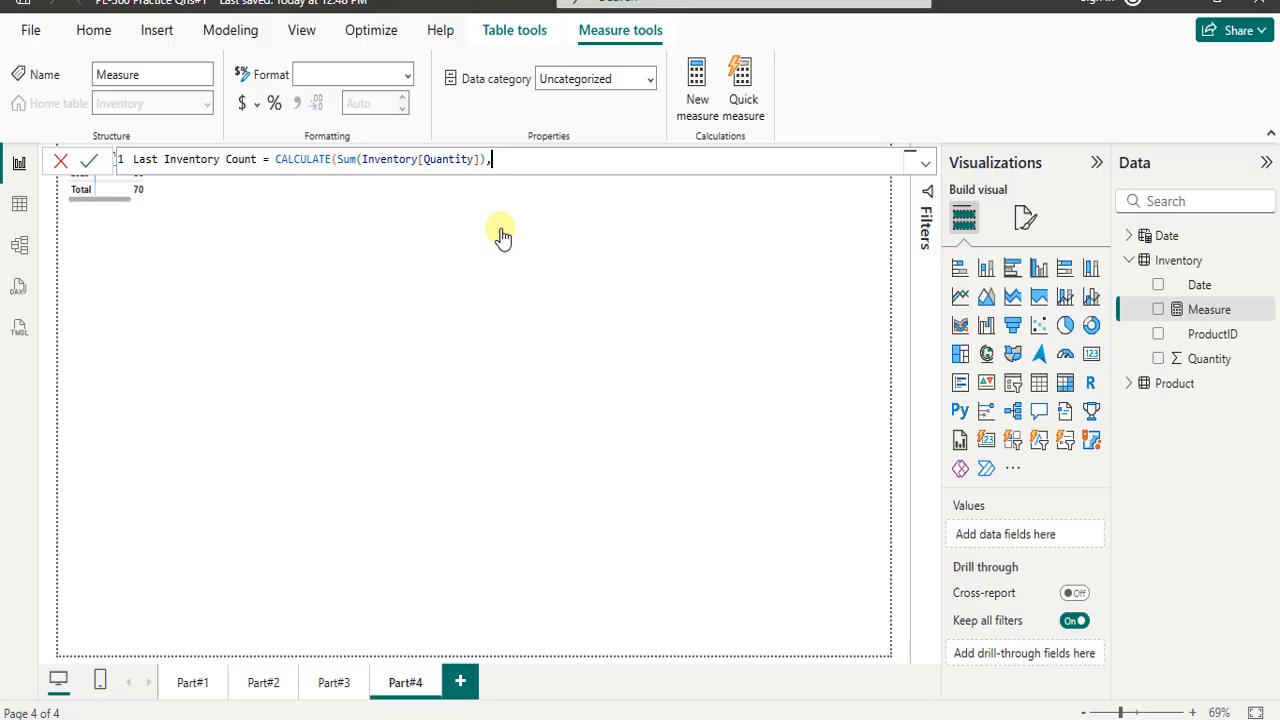
- Complete the Last Inventory Count formula with LASTDATE('Date'[Date]) as the CALCULATE filter and commit the measure
{"action": "type", "text": "Last"}
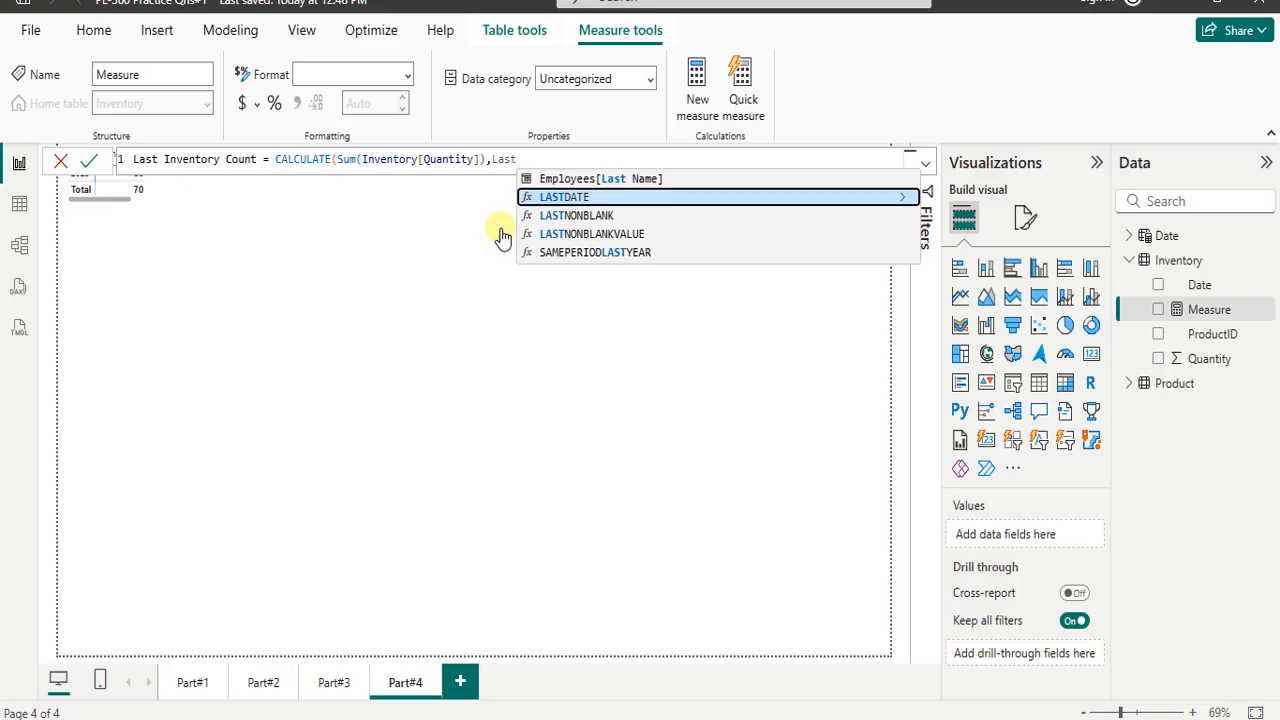
{"action": "key", "text": "Tab"}
{"action": "type", "text": "Da"}
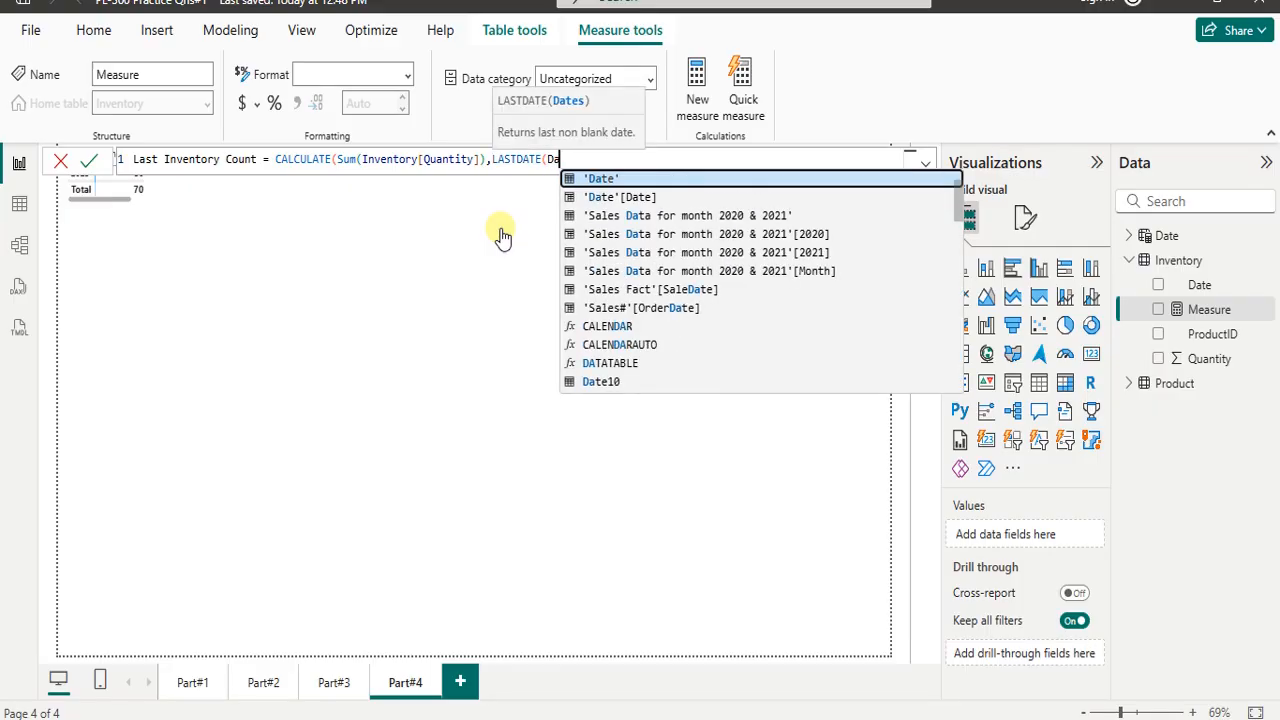
{"action": "key", "text": "Down"}
{"action": "key", "text": "Tab"}
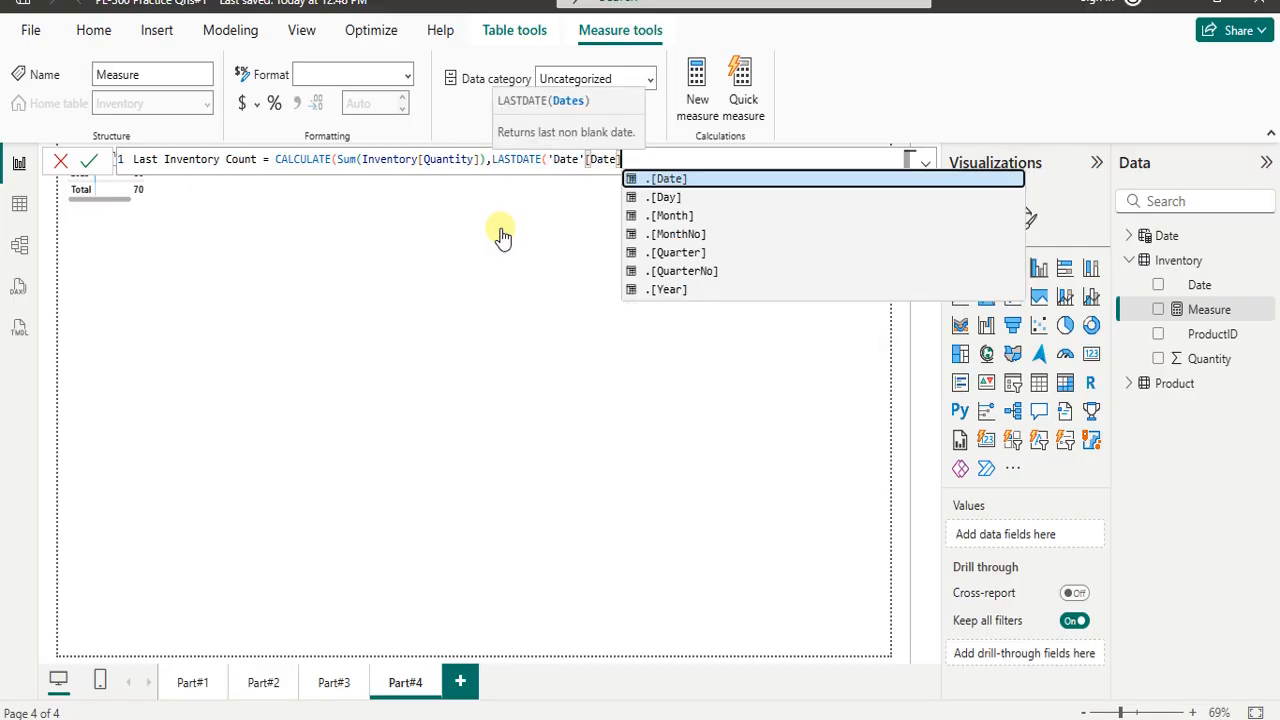
{"action": "type", "text": ")"}
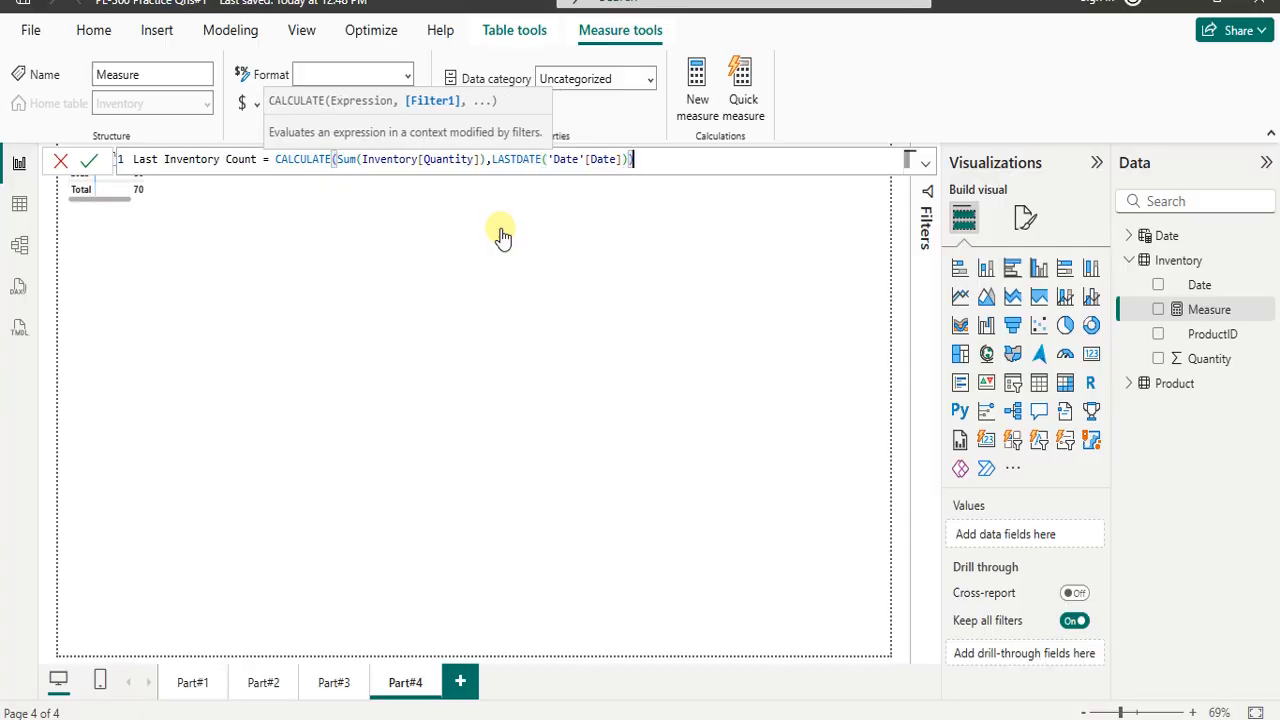
{"action": "type", "text": ")"}
{"action": "key", "text": "Return"}
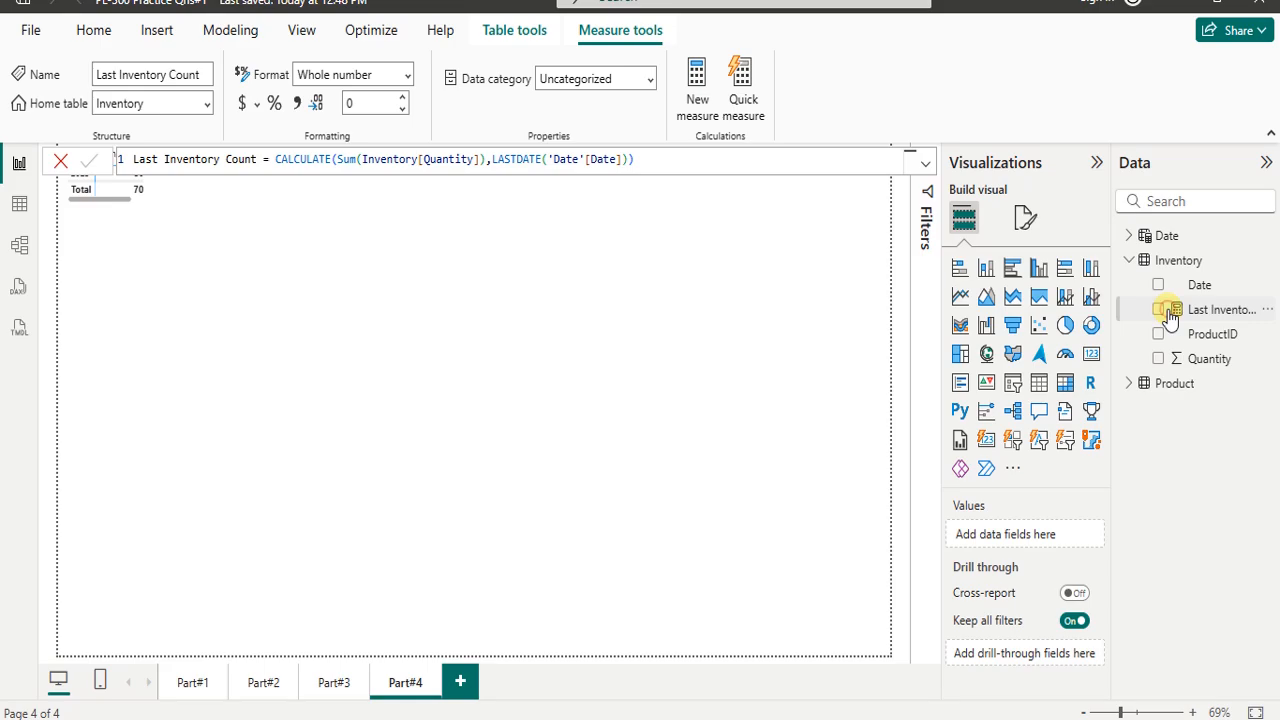
- Add a matrix to the Part#4 page with Month from the Date Hierarchy as rows and Last Inventory Count as values
{"action": "left_click", "coordinate": [1065, 385]}
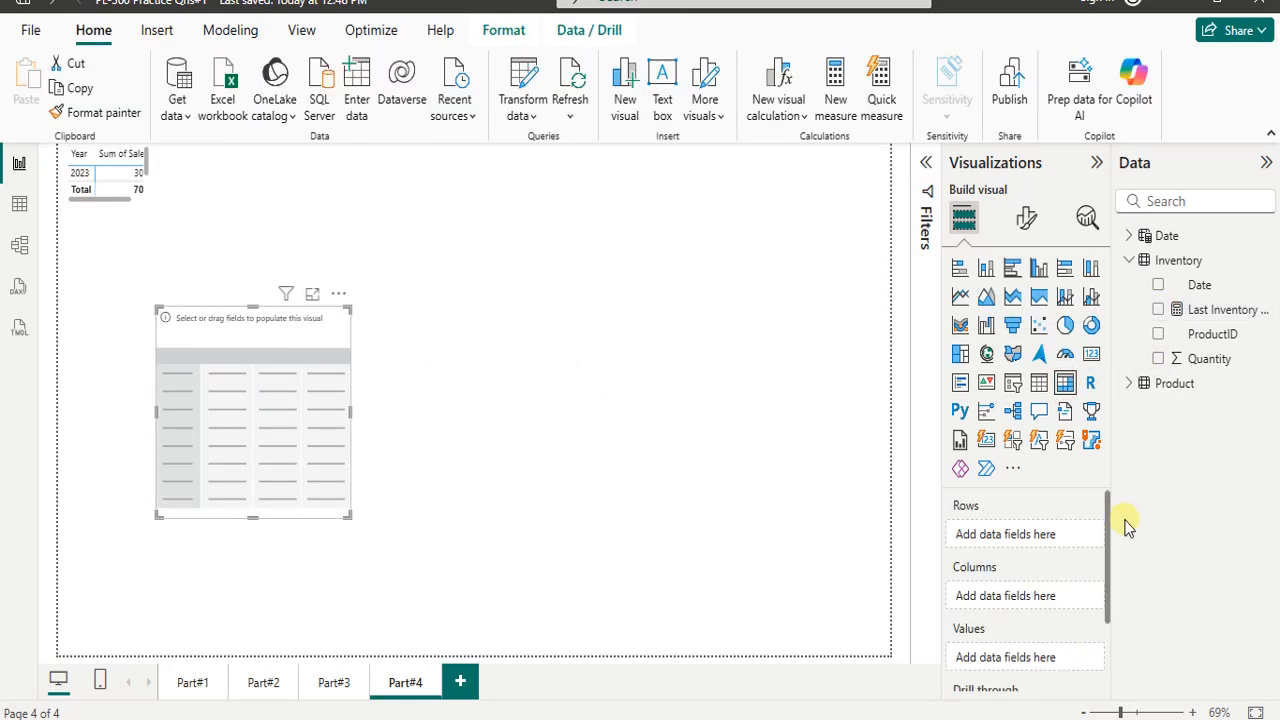
{"action": "left_click", "coordinate": [1128, 235]}
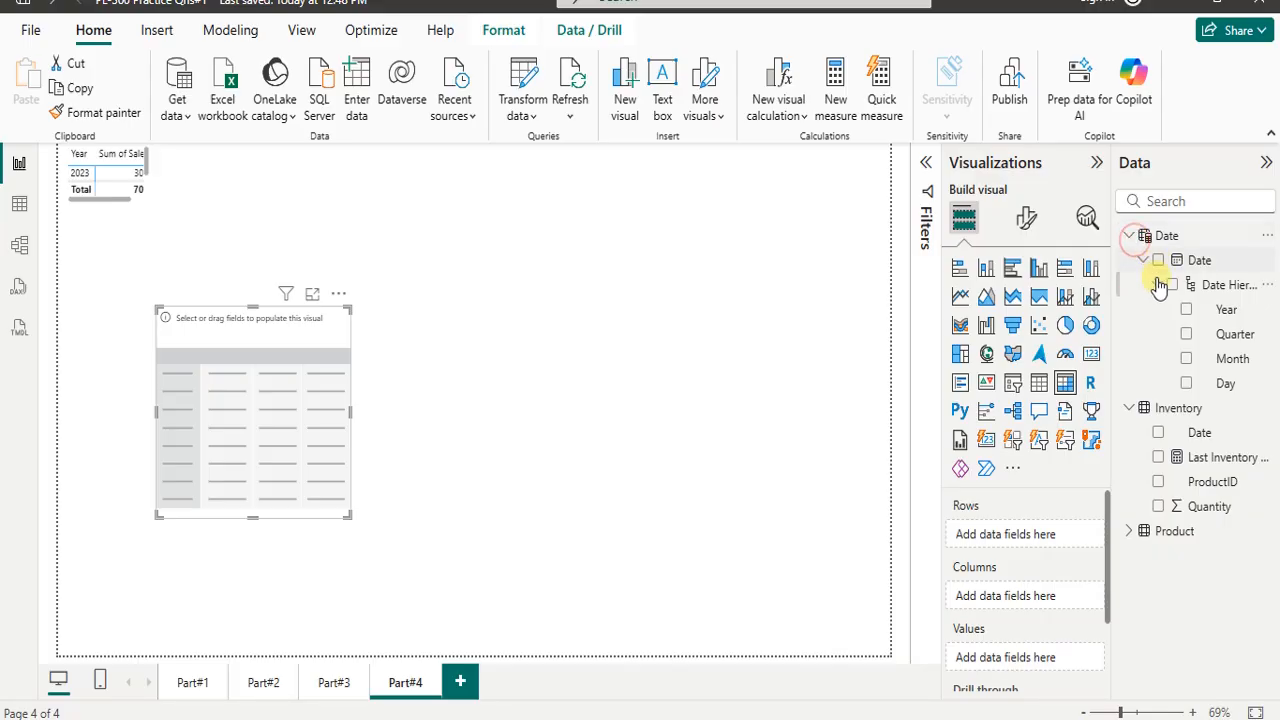
{"action": "left_click_drag", "start_coordinate": [1200, 358], "coordinate": [1037, 537]}
{"action": "left_click_drag", "start_coordinate": [1220, 457], "coordinate": [1045, 596]}
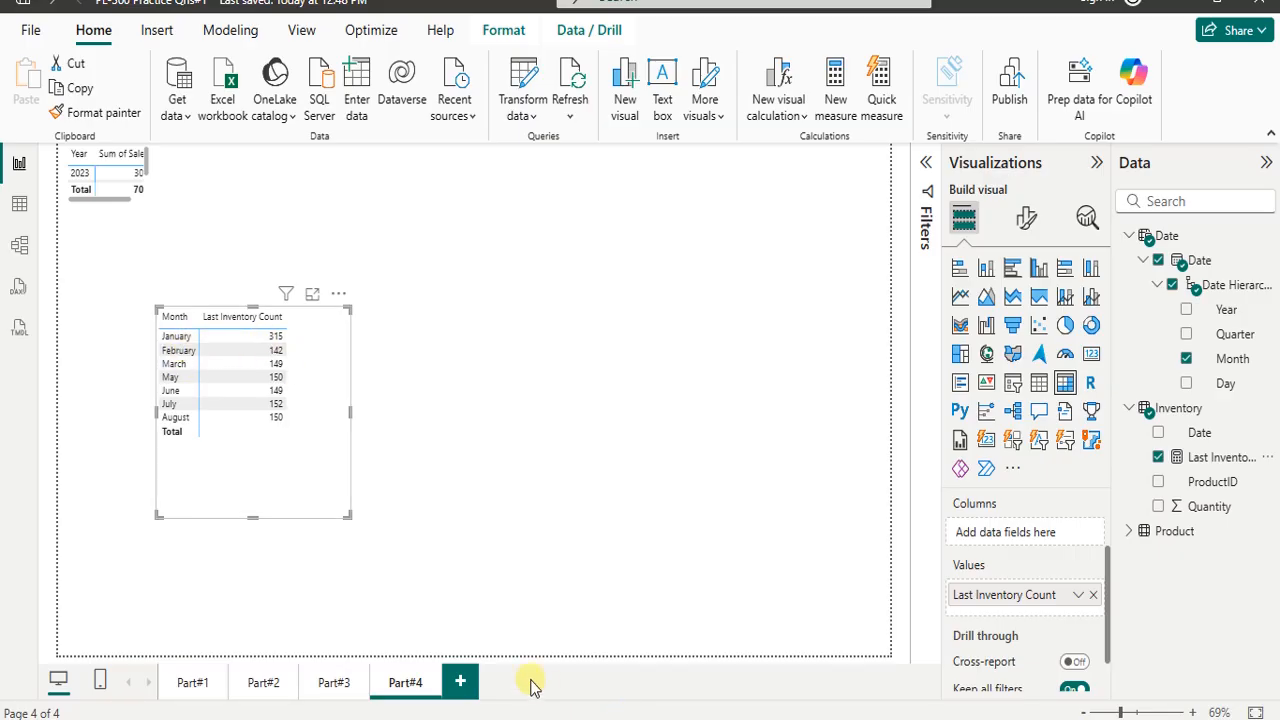
- Check the date and quantity of the 29-Feb-20 row in the Power Query Inventory table and return to the report
{"action": "mouse_move", "coordinate": [614, 716]}
{"action": "left_click", "coordinate": [690, 652]}
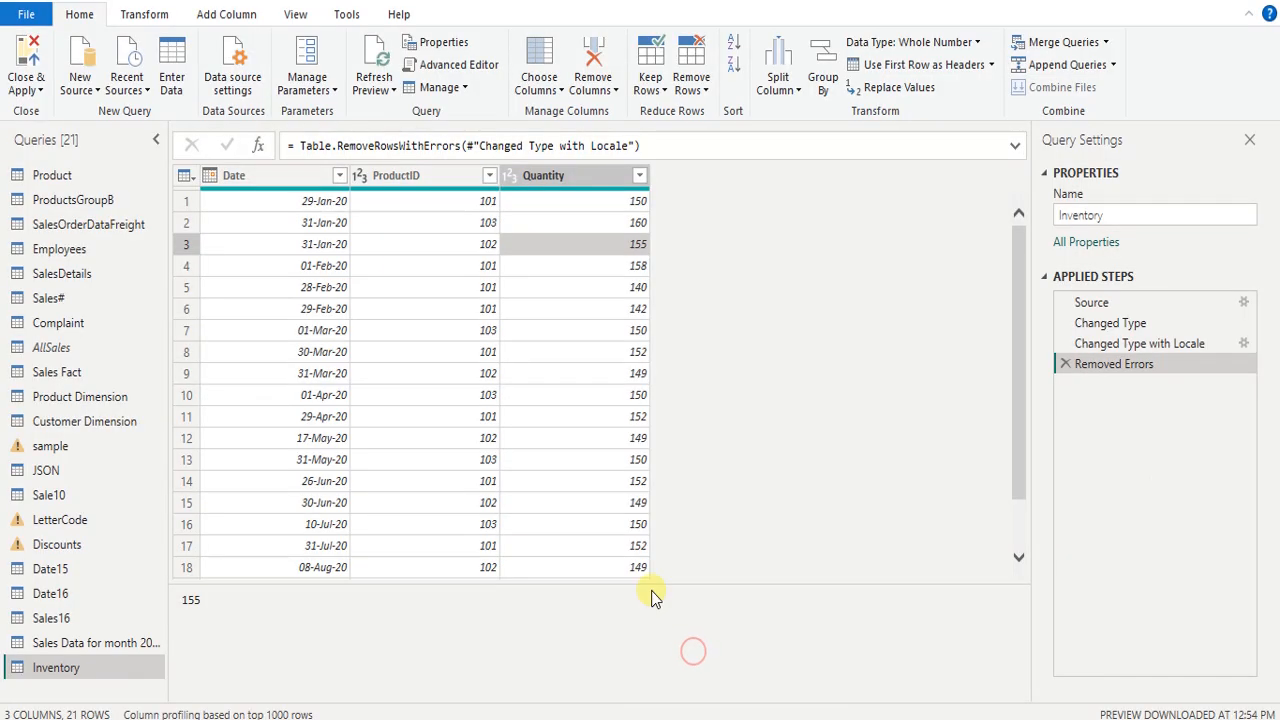
{"action": "left_click", "coordinate": [322, 310]}
{"action": "left_click", "coordinate": [605, 308]}
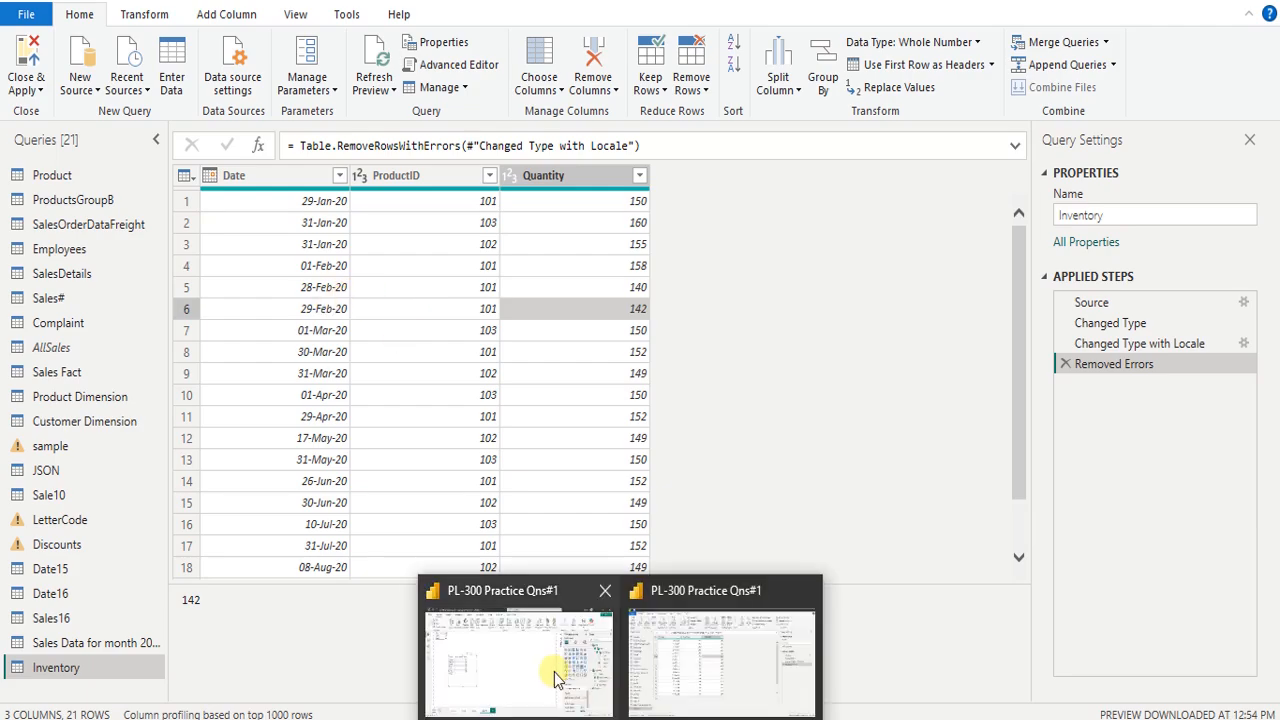
{"action": "left_click", "coordinate": [553, 670]}
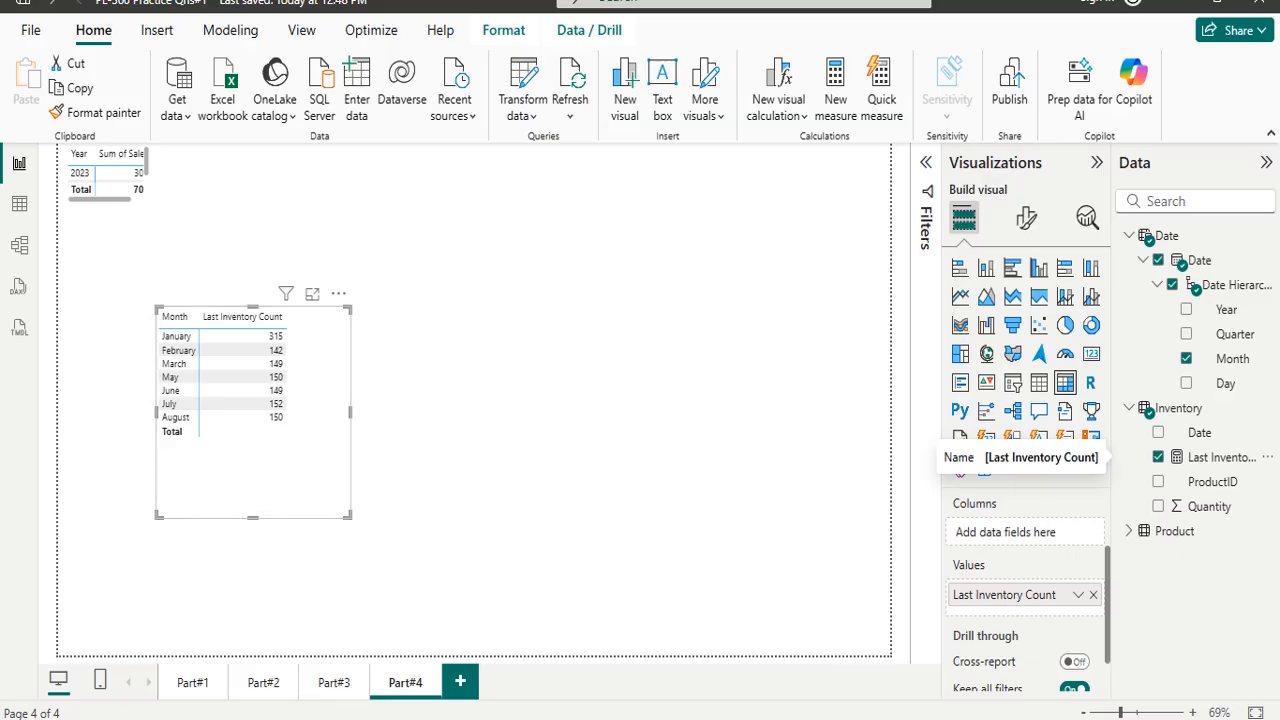
- Compare the matrix's January value with the quantities of the two 31-Jan-20 rows in the Inventory query, ending back at the report
{"action": "mouse_move", "coordinate": [575, 700]}
{"action": "left_click", "coordinate": [677, 680]}
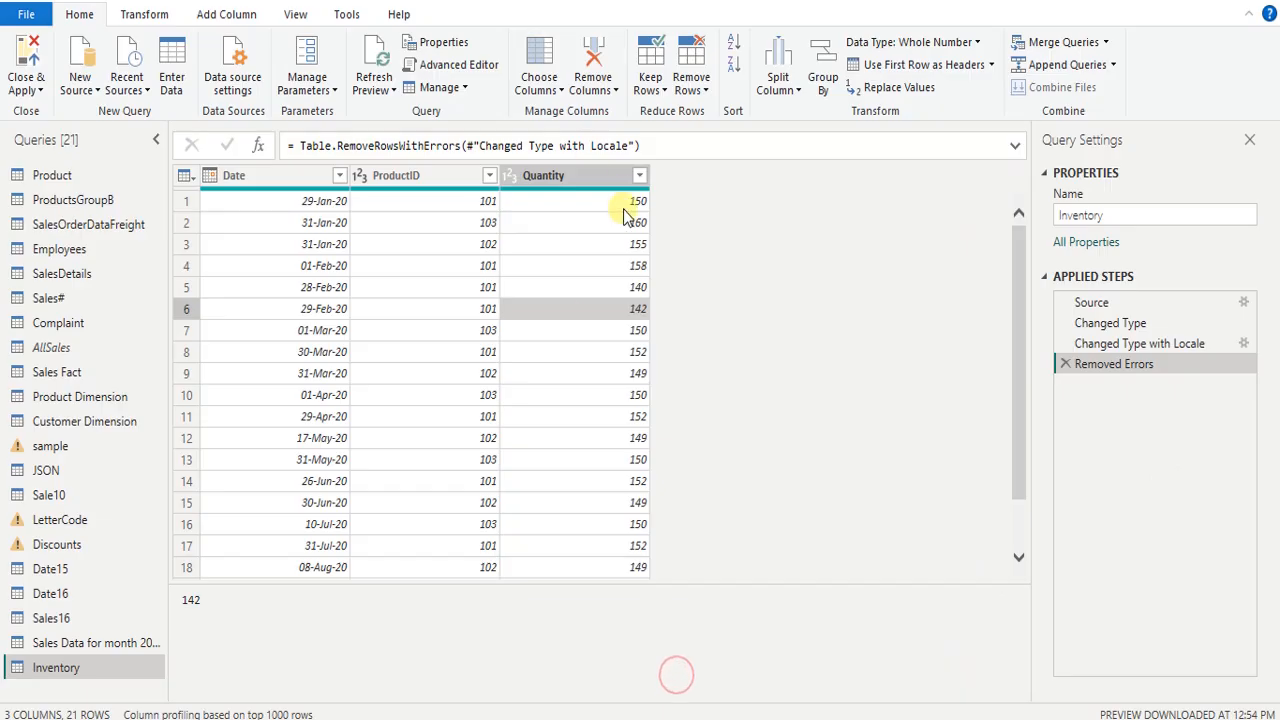
{"action": "left_click", "coordinate": [333, 231]}
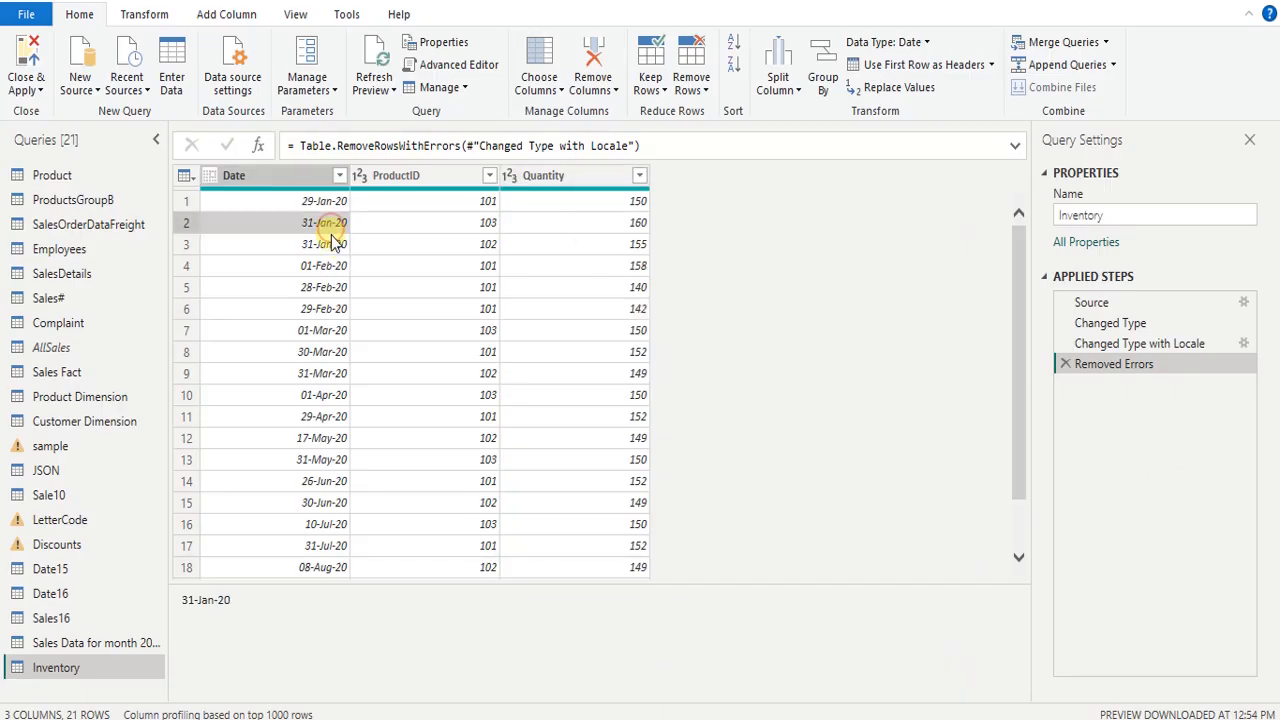
{"action": "left_click", "coordinate": [334, 243]}
{"action": "left_click", "coordinate": [645, 231]}
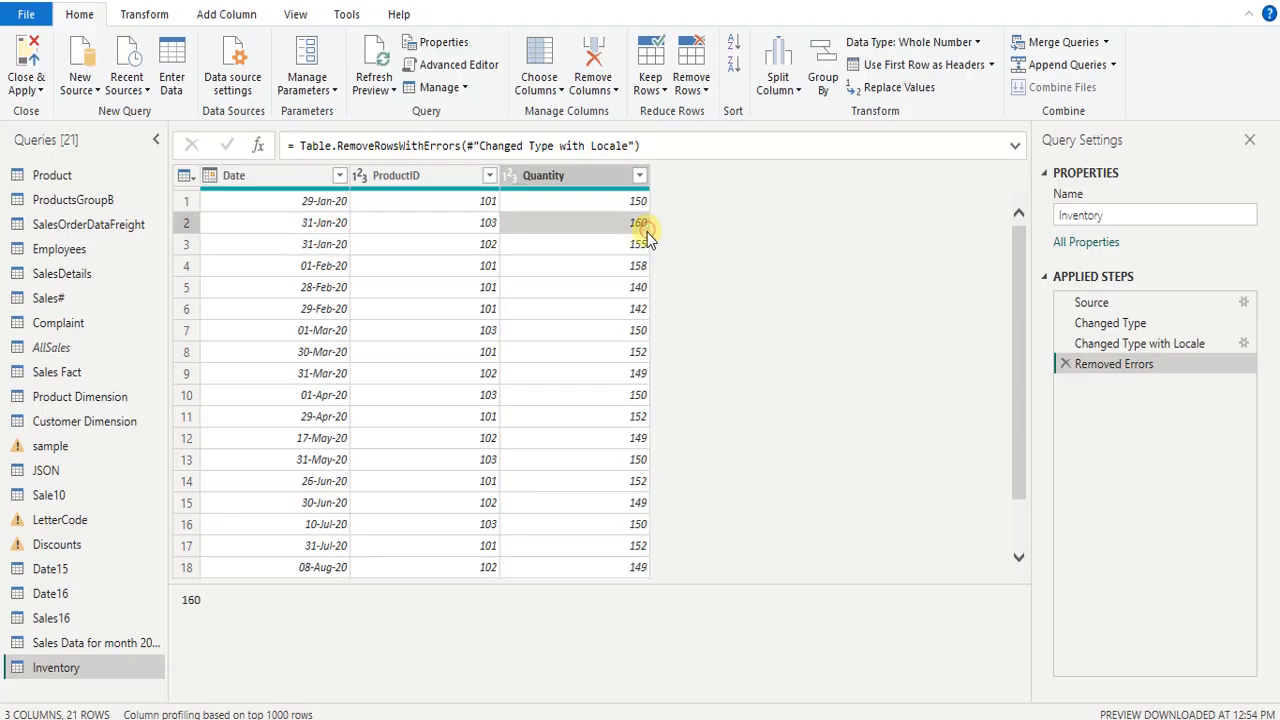
{"action": "left_click", "coordinate": [638, 246]}
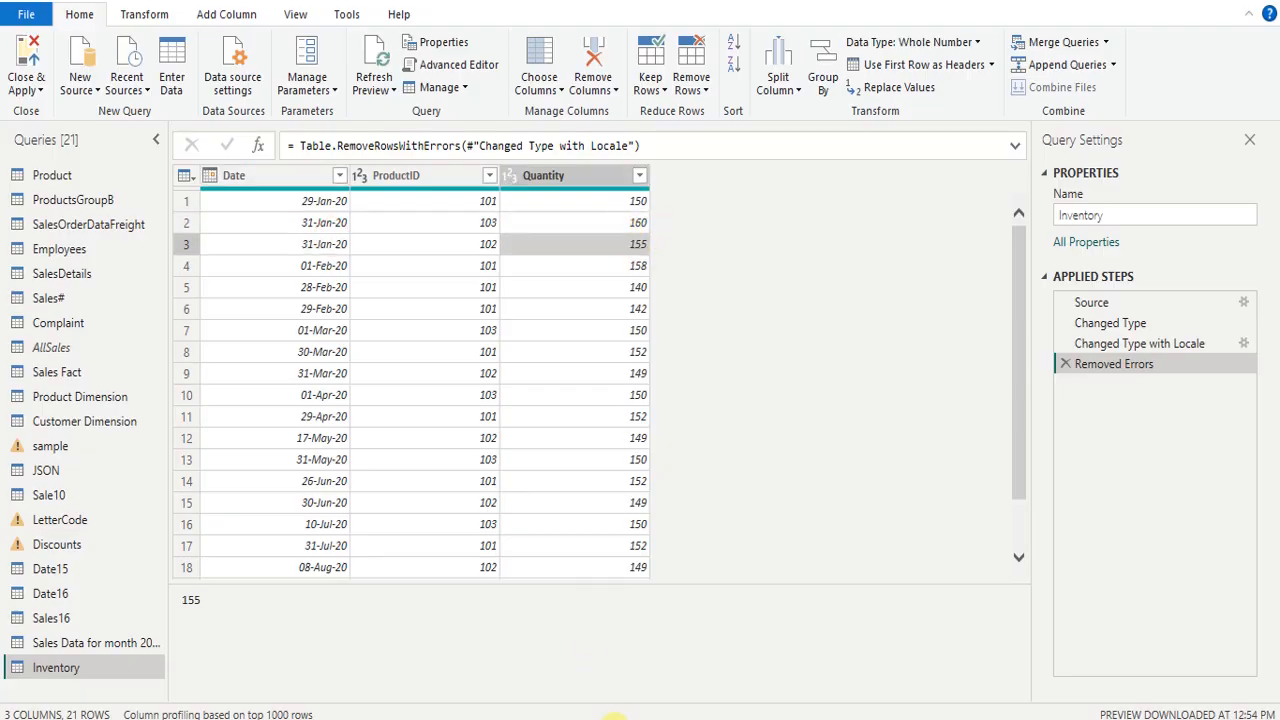
{"action": "left_click", "coordinate": [534, 672]}
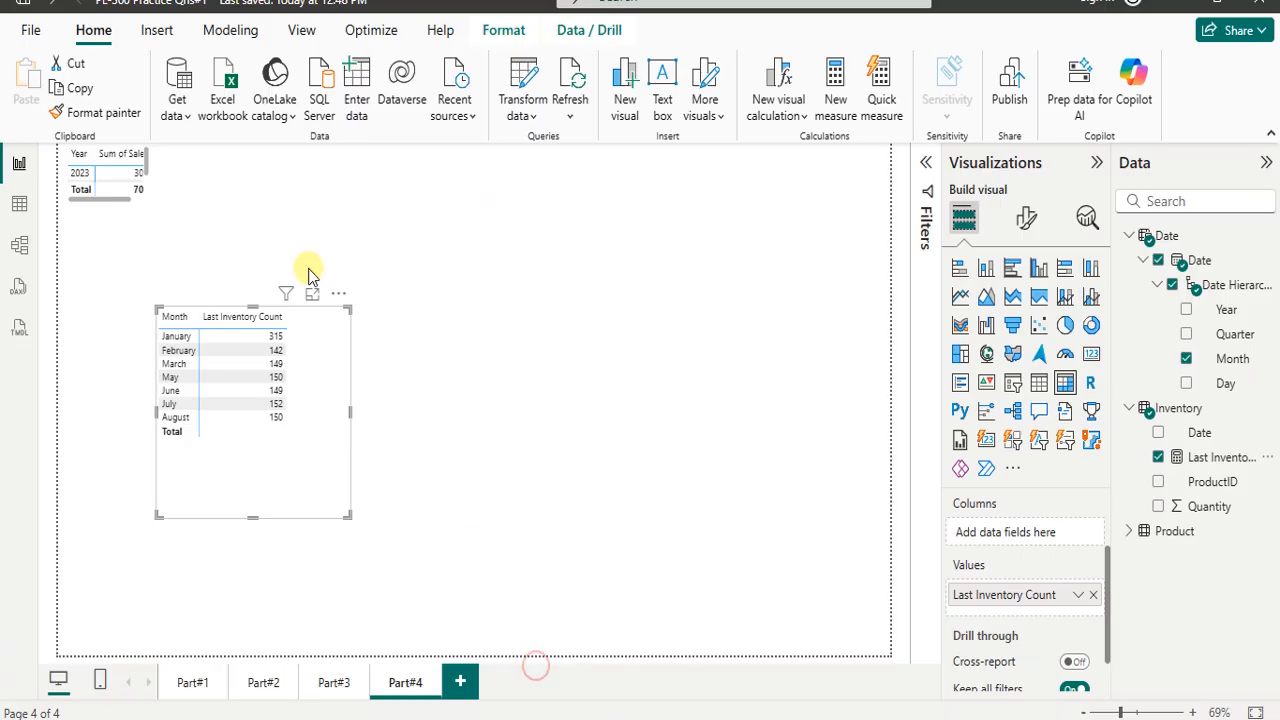
- Review the Last Inventory Count formula, check the 31-Mar-20 row in the Inventory query, and switch to the question #18 slide
{"action": "left_click", "coordinate": [1203, 462]}
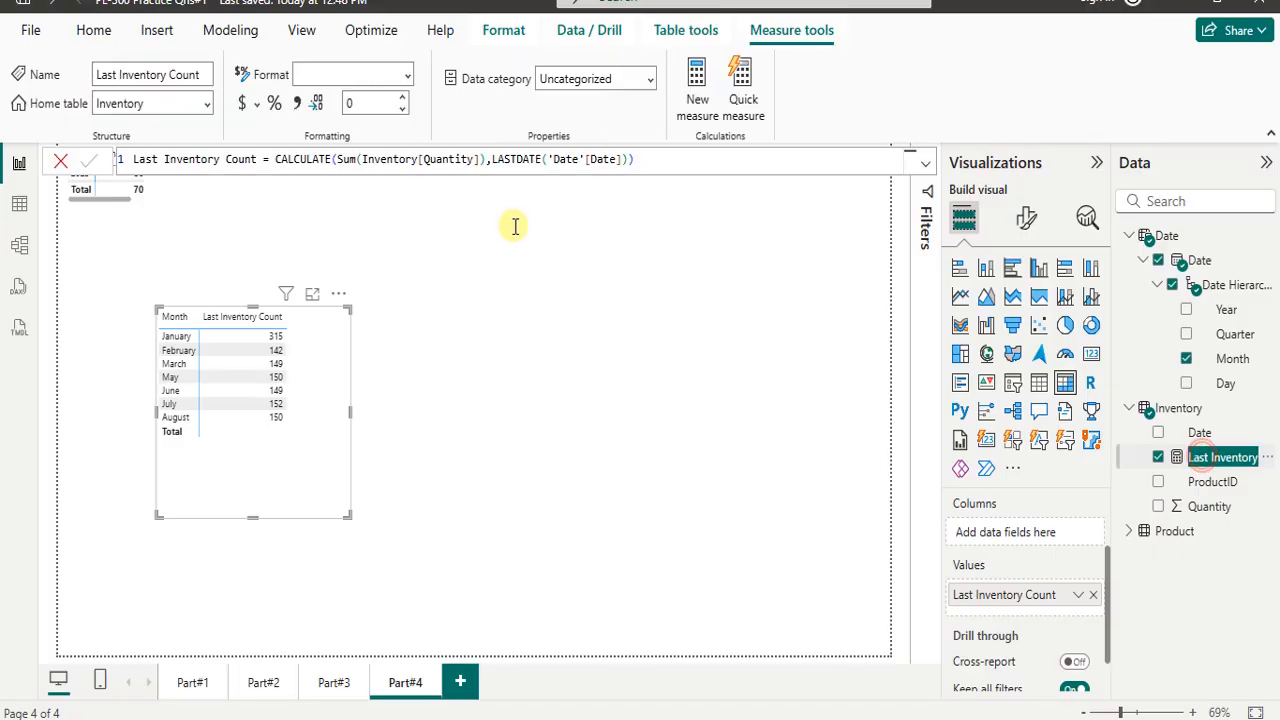
{"action": "left_click", "coordinate": [358, 172]}
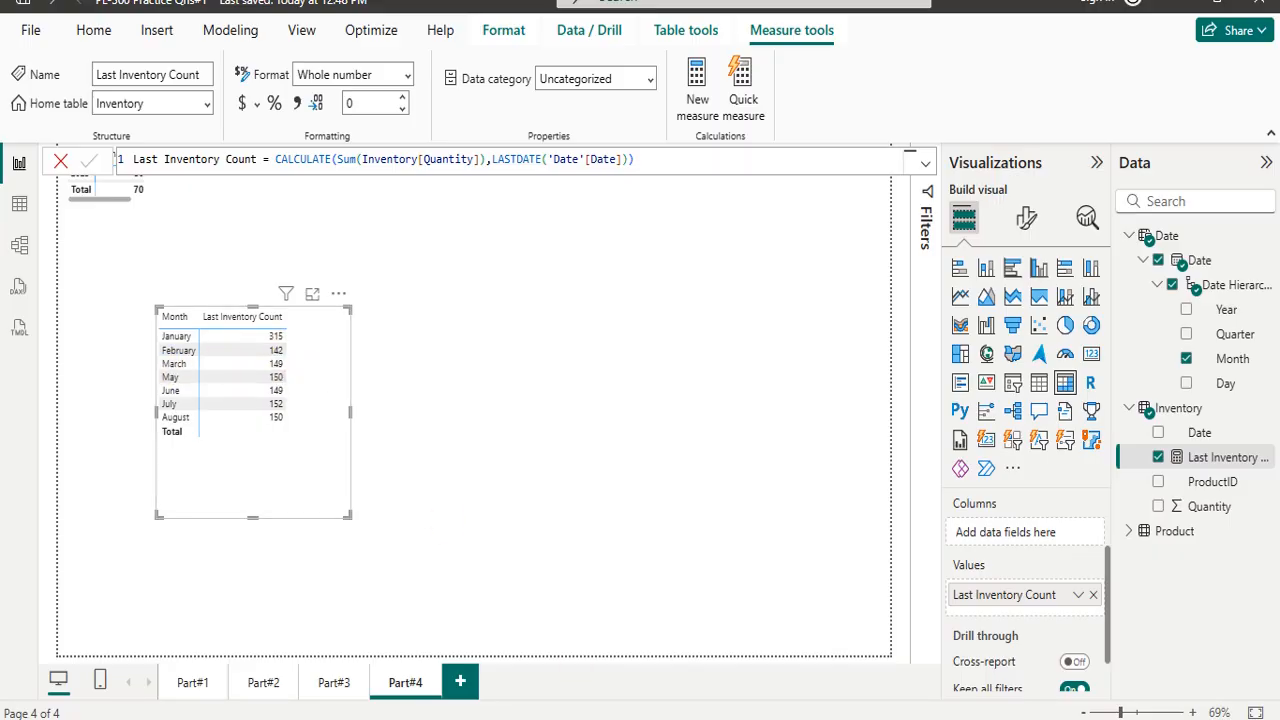
{"action": "left_click", "coordinate": [674, 676]}
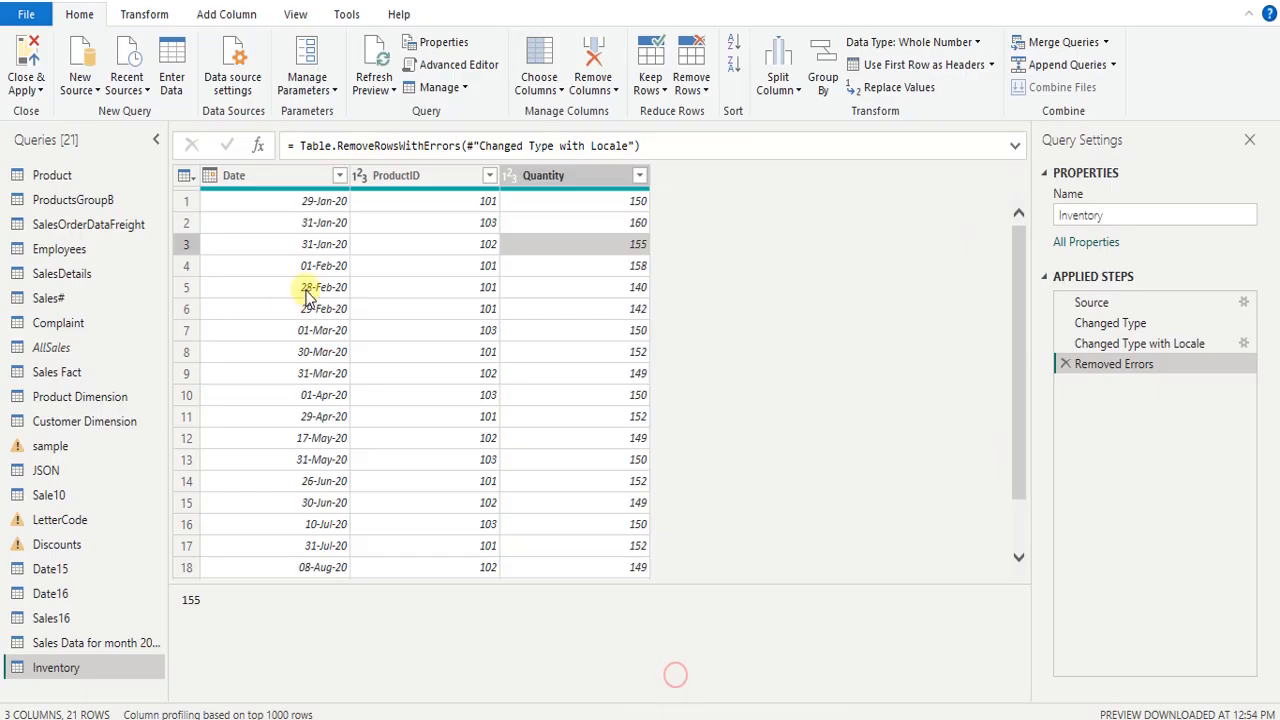
{"action": "left_click", "coordinate": [310, 380]}
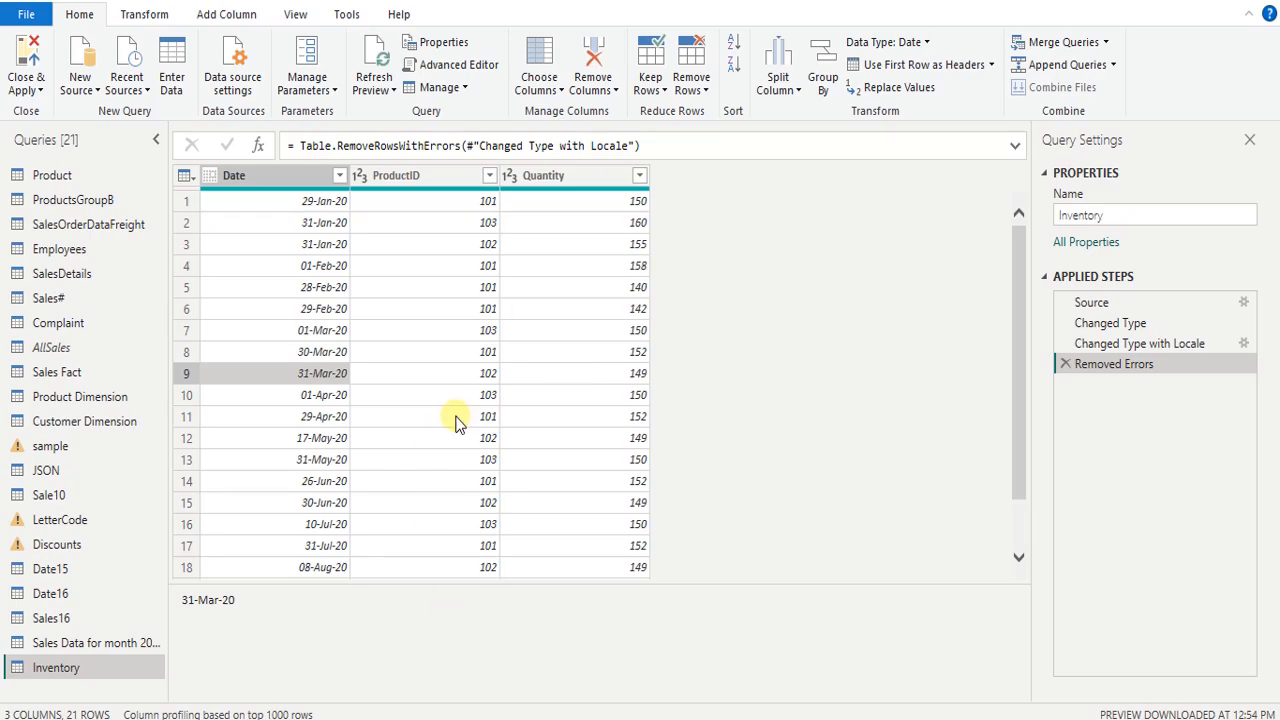
{"action": "left_click", "coordinate": [522, 716]}
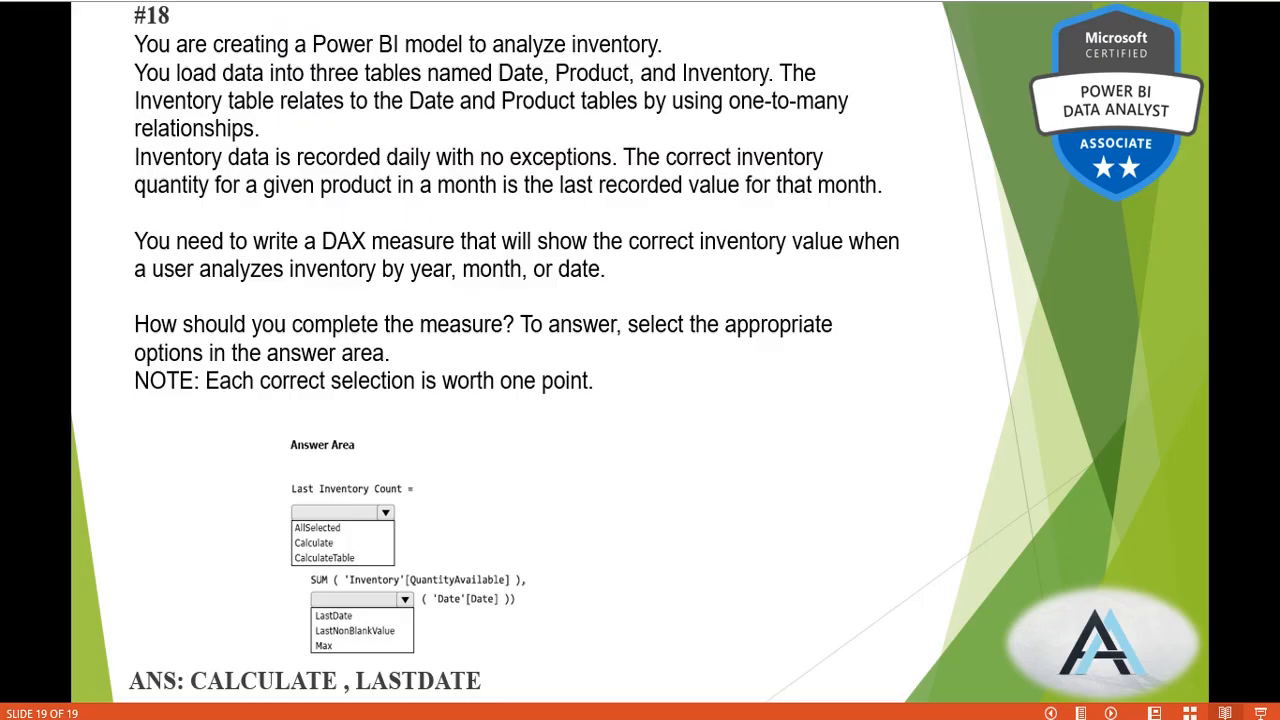